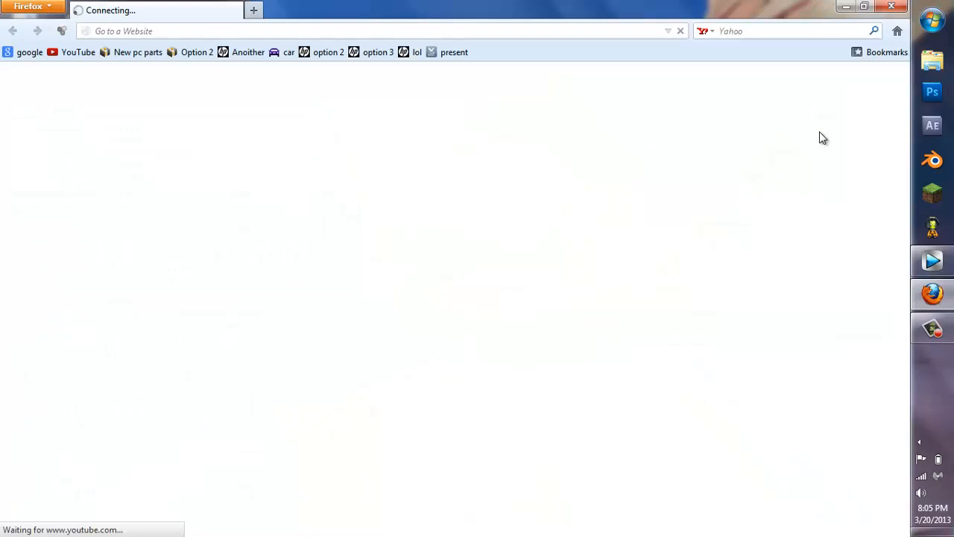
# Step: Open the YouTube channel page to view its logo banner, then minimize the browser
pyautogui.click(846, 80)
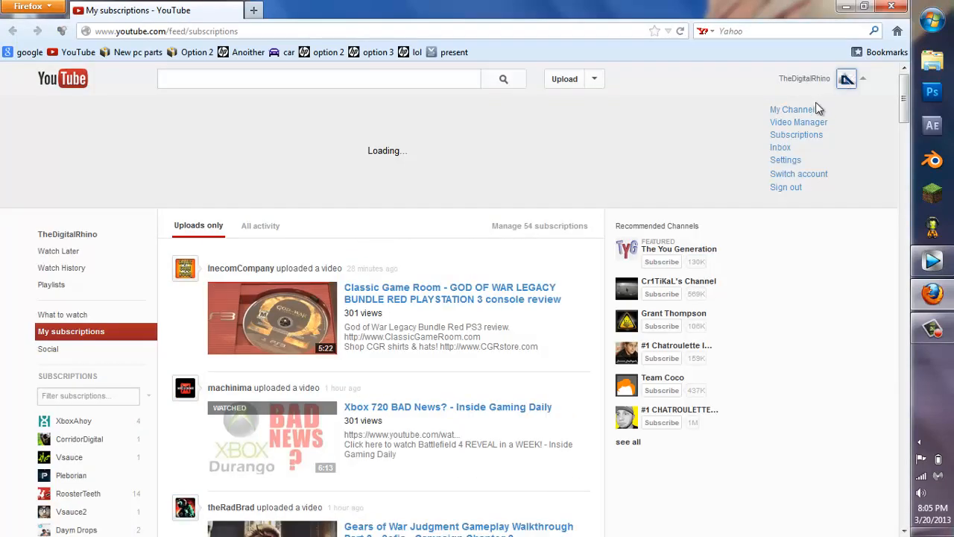
pyautogui.click(816, 109)
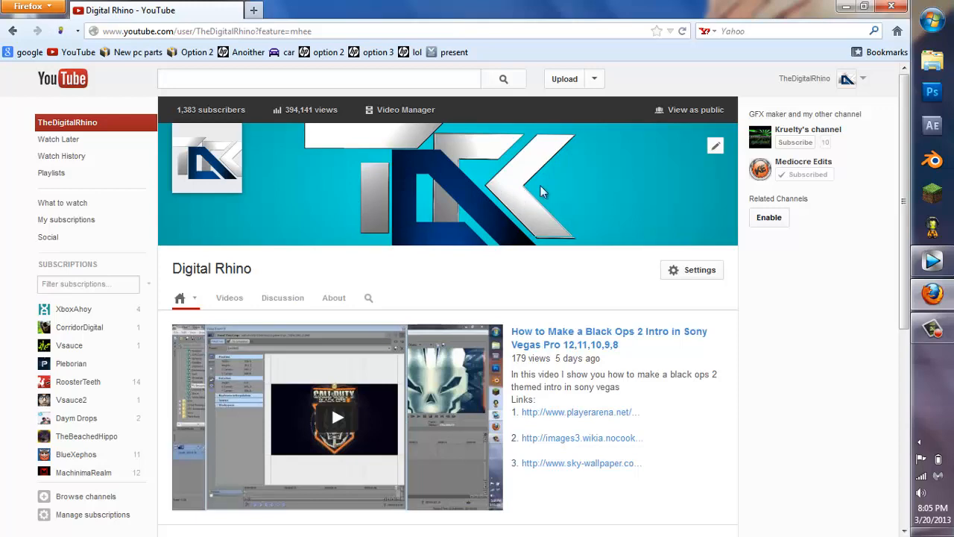
pyautogui.click(891, 6)
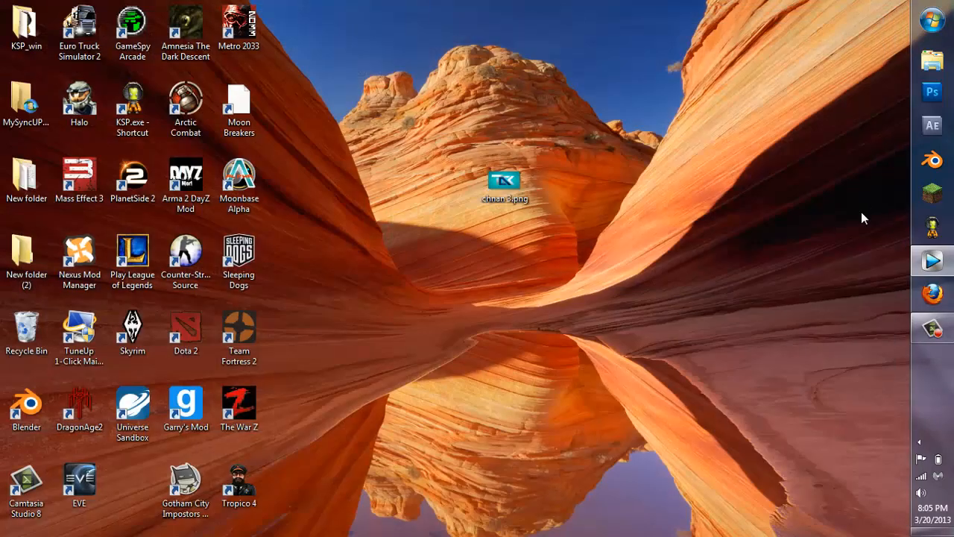
# Step: Switch to Vegas Pro, insert a text media event on track 1, and clear its sample text
pyautogui.click(932, 261)
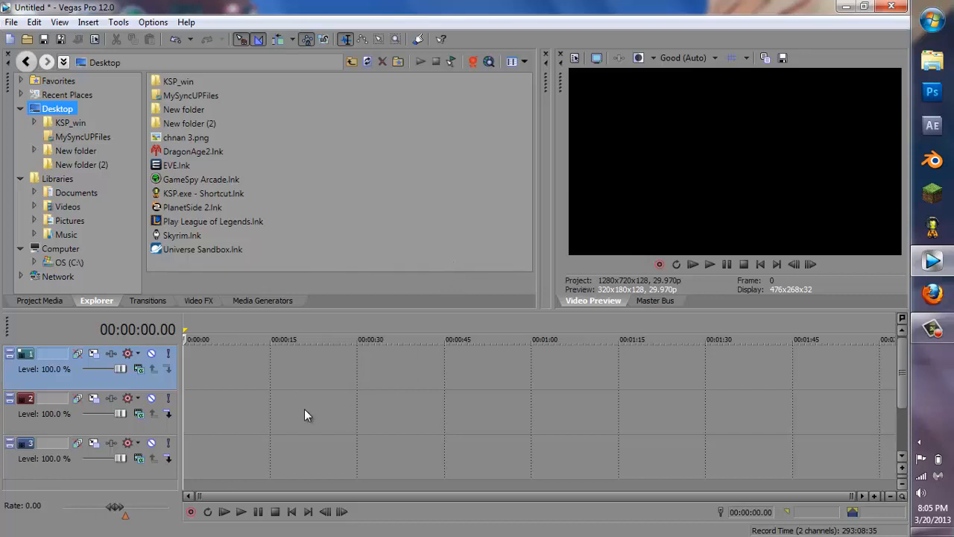
pyautogui.rightClick(281, 375)
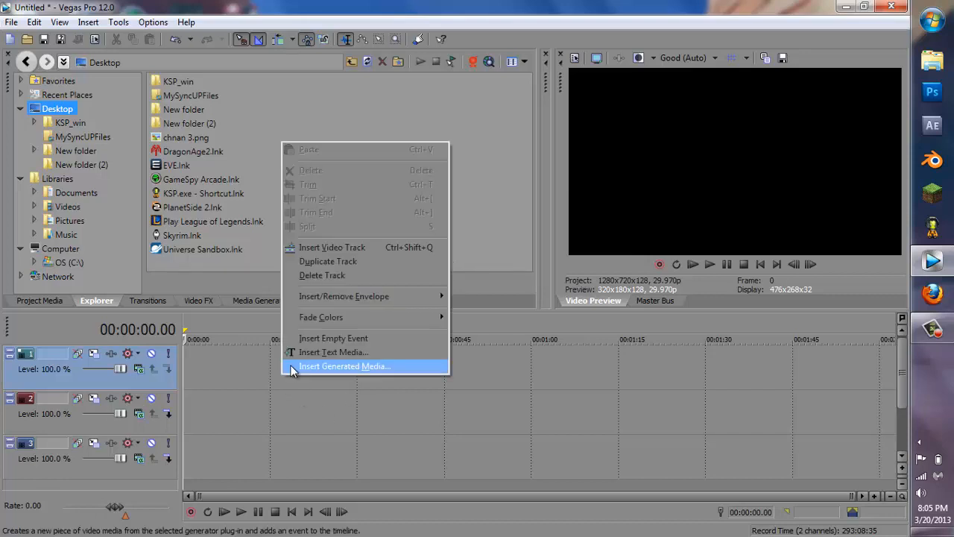
pyautogui.click(321, 351)
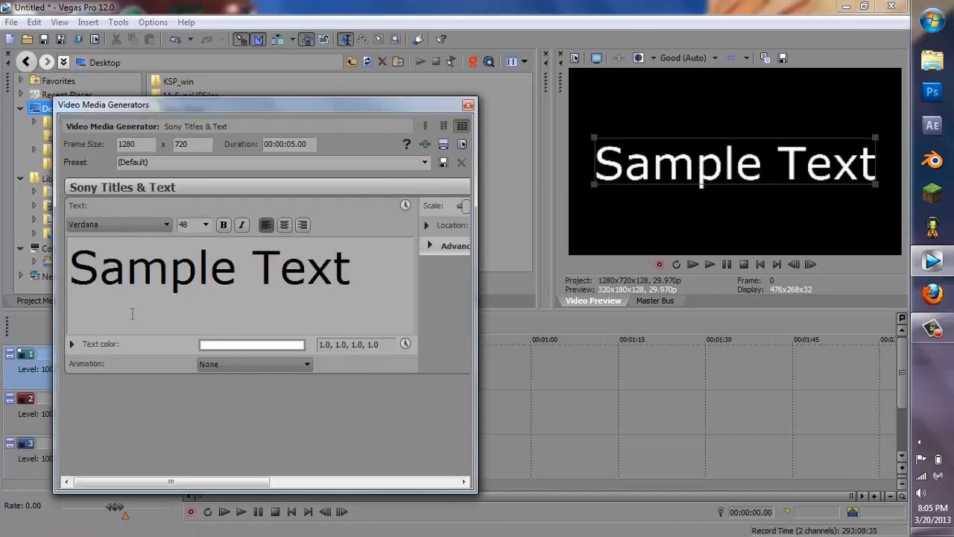
pyautogui.moveTo(355, 264); pyautogui.dragTo(49, 322)
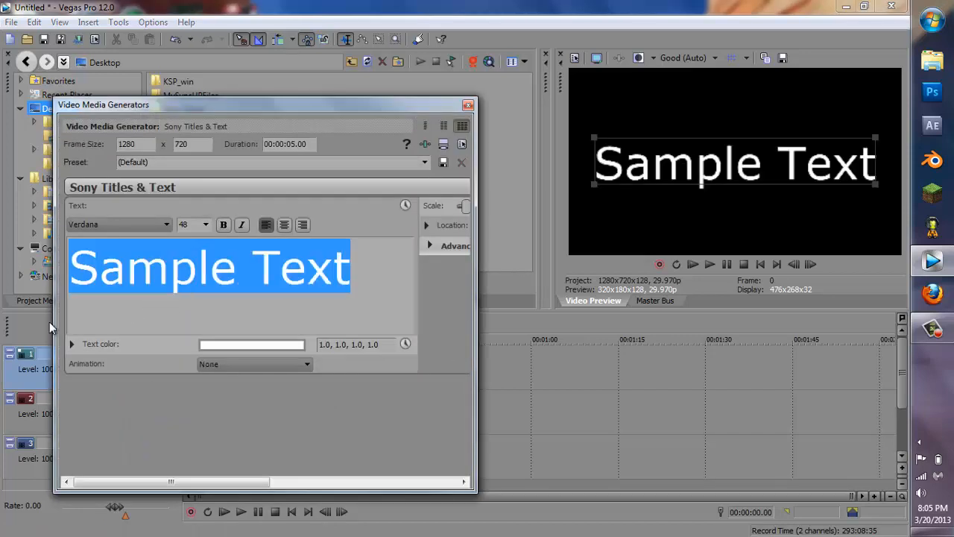
pyautogui.press('Delete')
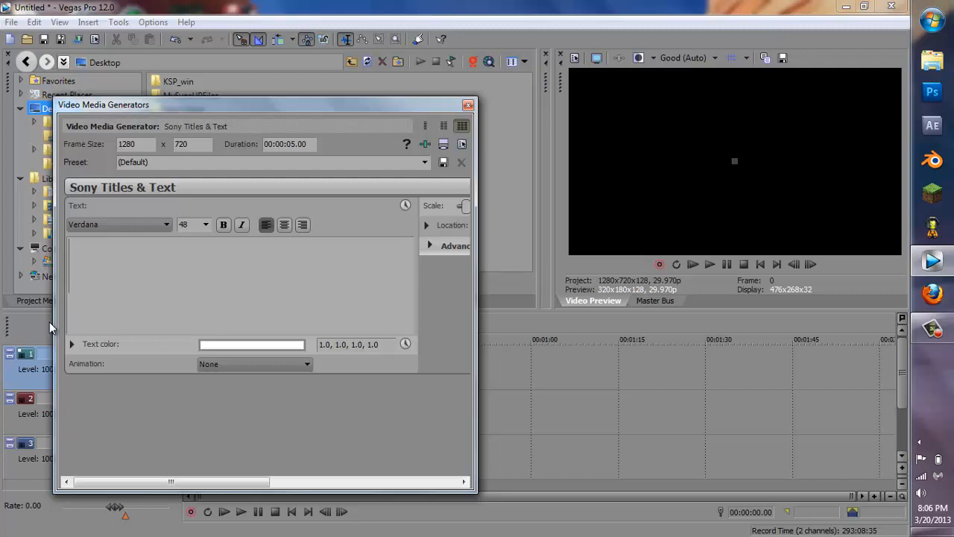
pyautogui.click(469, 104)
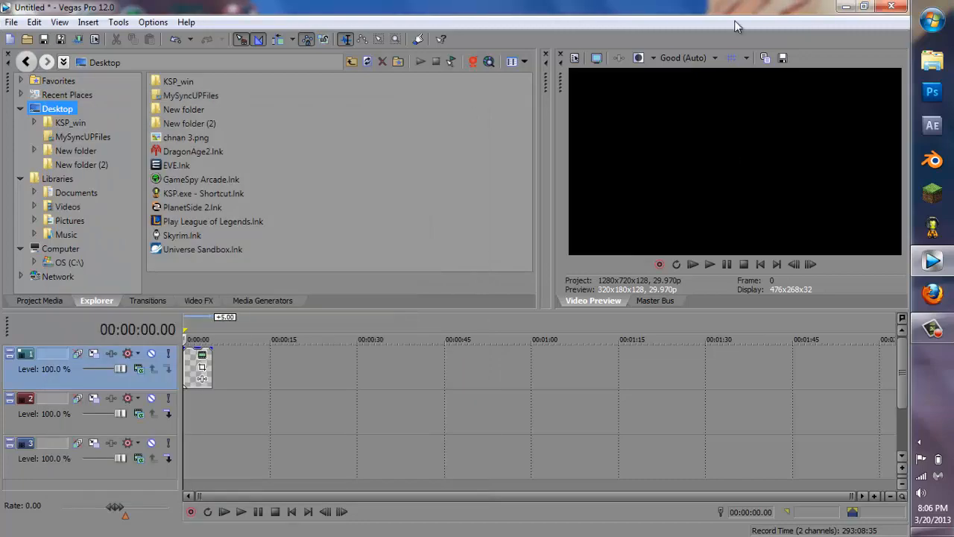
# Step: Open chnan 3.png from the desktop to view the logo for reference, then return to Vegas Pro
pyautogui.click(846, 6)
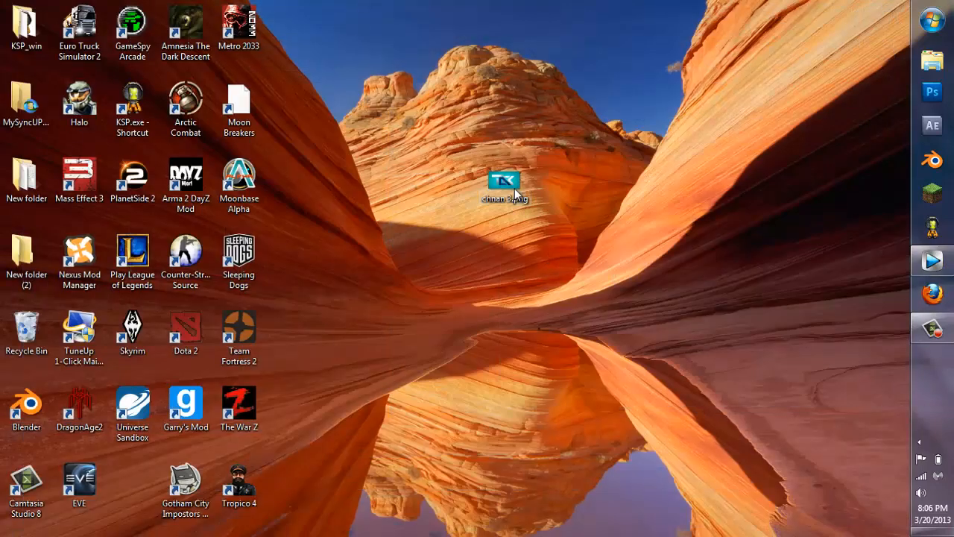
pyautogui.doubleClick(505, 183)
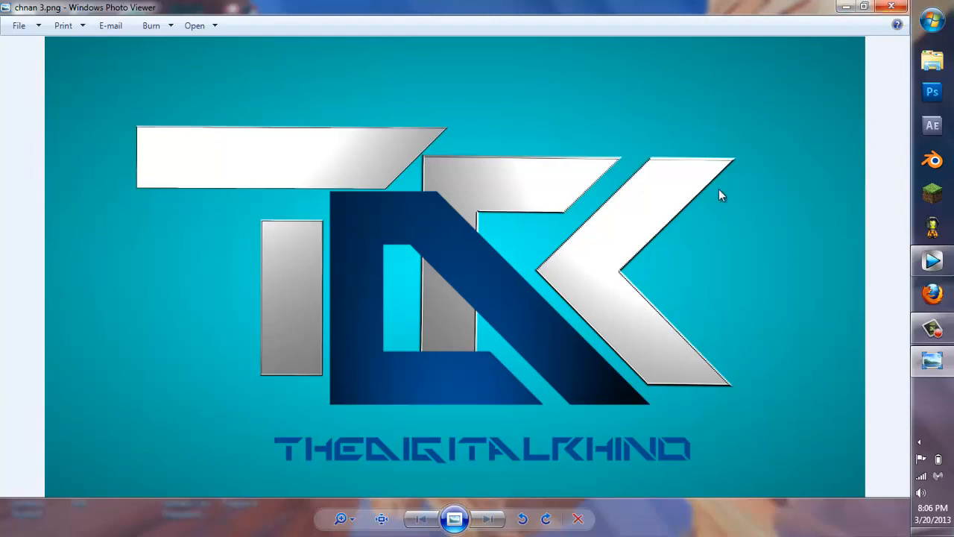
pyautogui.click(891, 7)
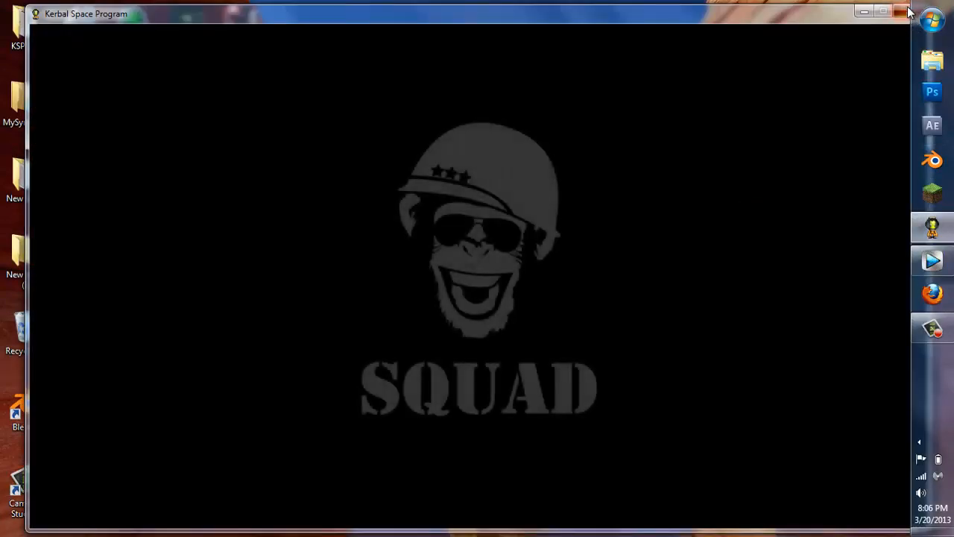
pyautogui.click(907, 8)
pyautogui.click(924, 261)
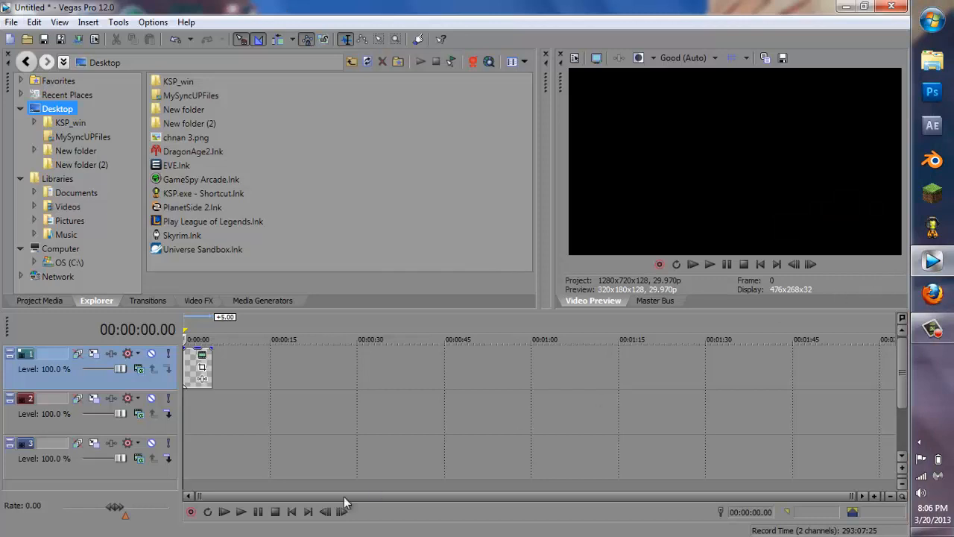
# Step: Edit the track 1 text event's generated media and enter the letter T
pyautogui.rightClick(193, 375)
pyautogui.rightClick(196, 373)
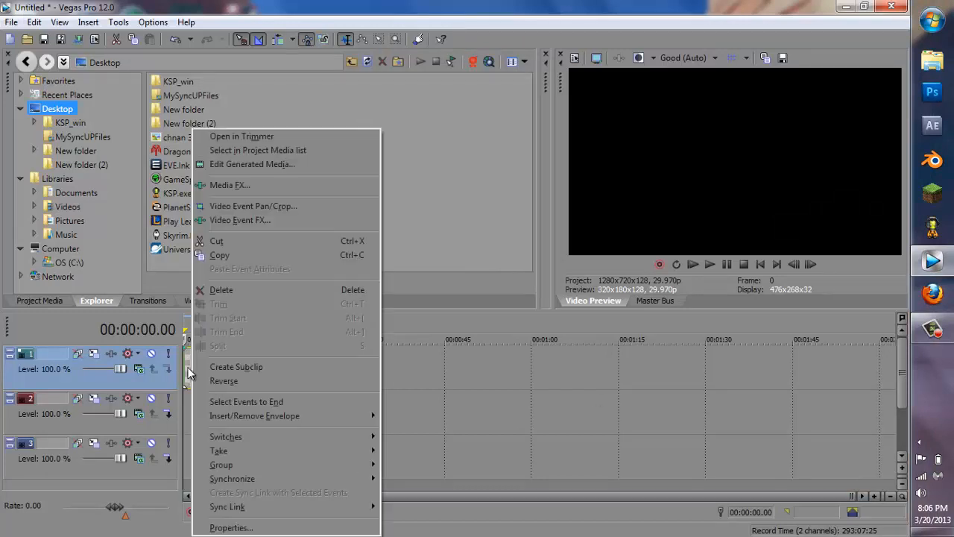
pyautogui.click(289, 166)
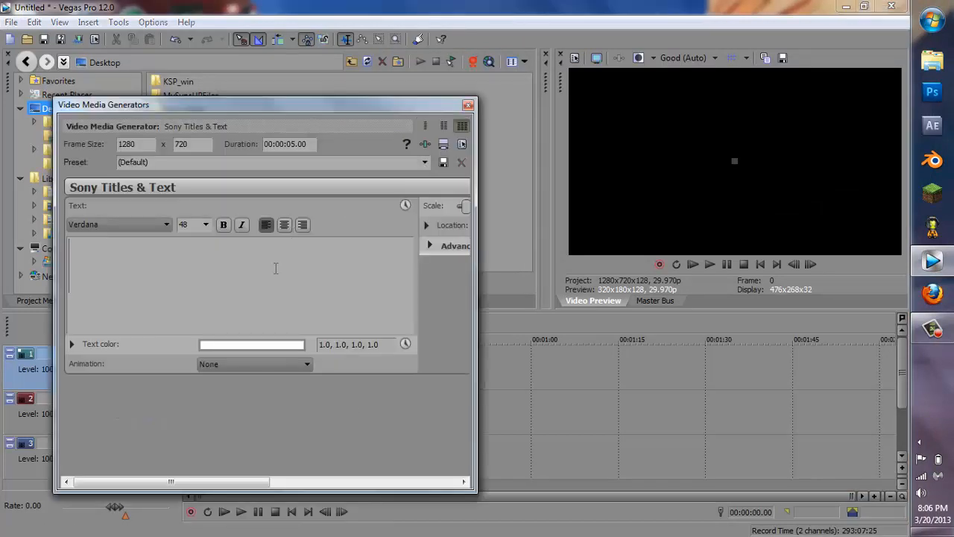
pyautogui.write('T')
pyautogui.hotkey('ctrl', 'a')
# Step: Set the T's font to Techno Hideo and enlarge it in the preview
pyautogui.click(114, 223)
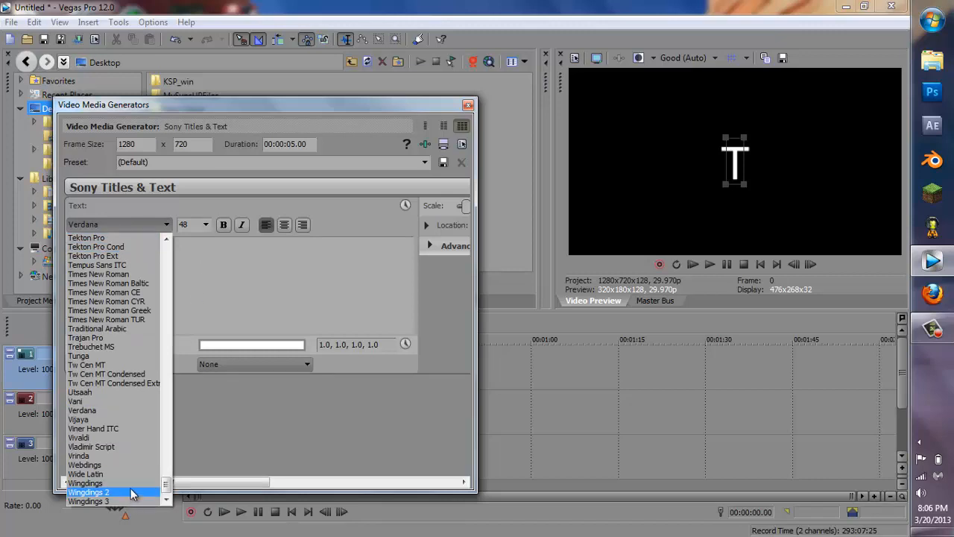
pyautogui.moveTo(164, 488)
pyautogui.mouseDown()
pyautogui.moveTo(170, 454)
pyautogui.moveTo(169, 483)
pyautogui.mouseUp()
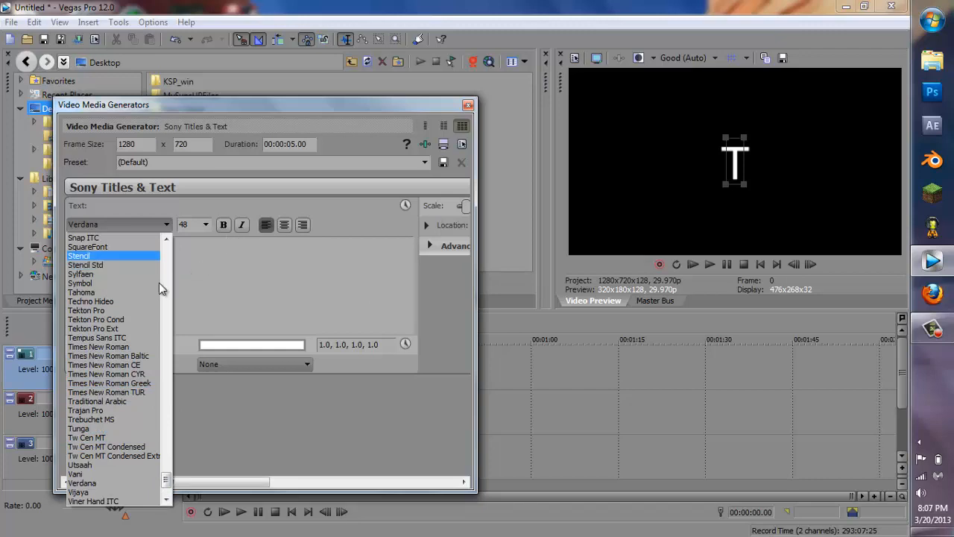
pyautogui.click(139, 300)
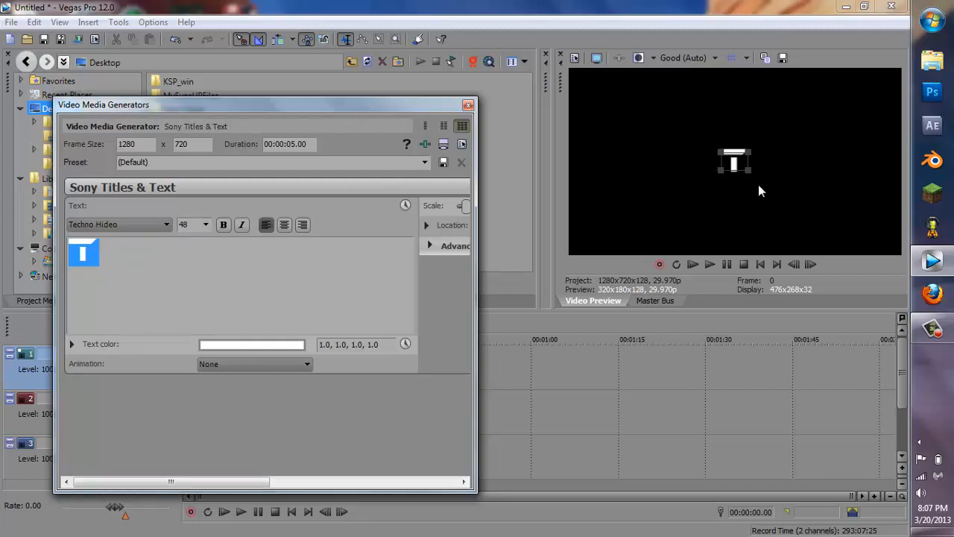
pyautogui.moveTo(747, 171); pyautogui.dragTo(789, 207)
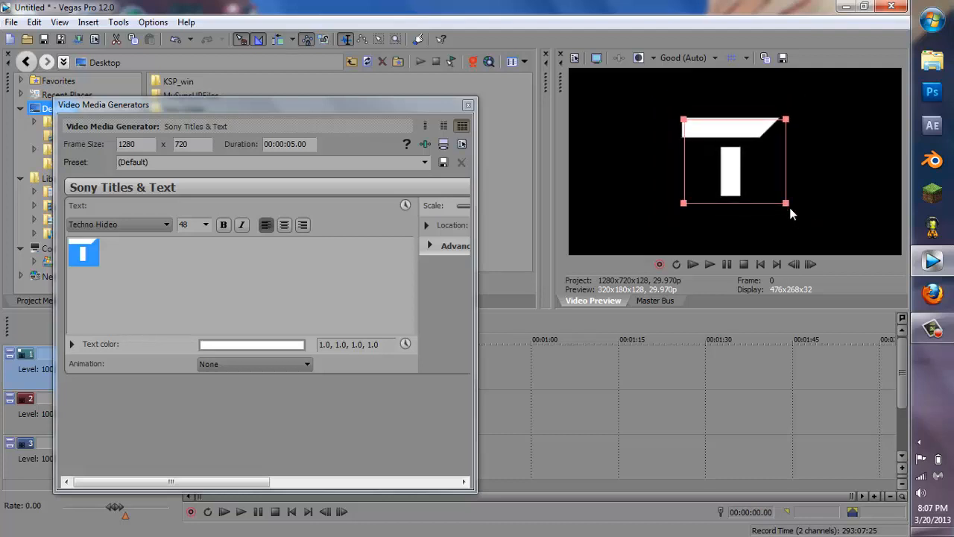
pyautogui.click(468, 105)
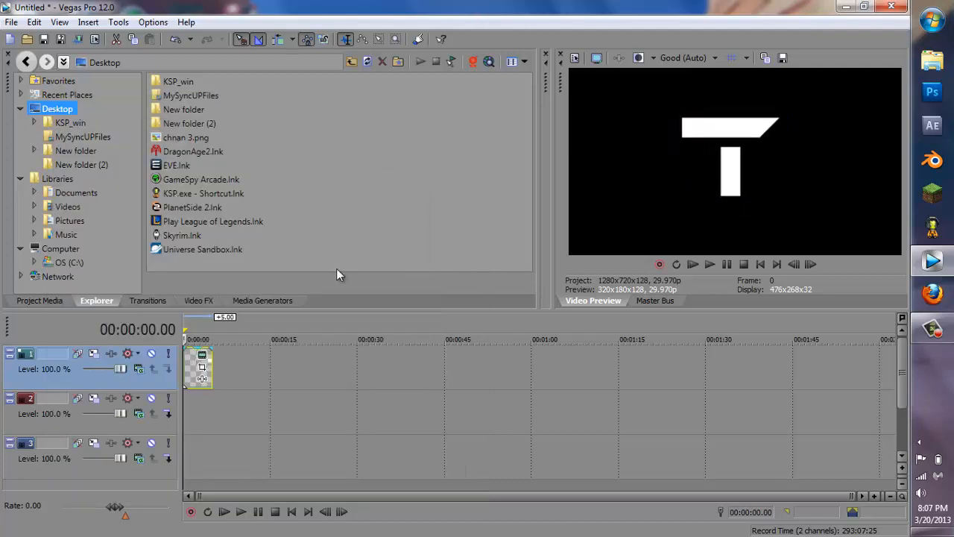
# Step: Insert a text media event on track 2 and replace its sample text with the letter D
pyautogui.rightClick(201, 417)
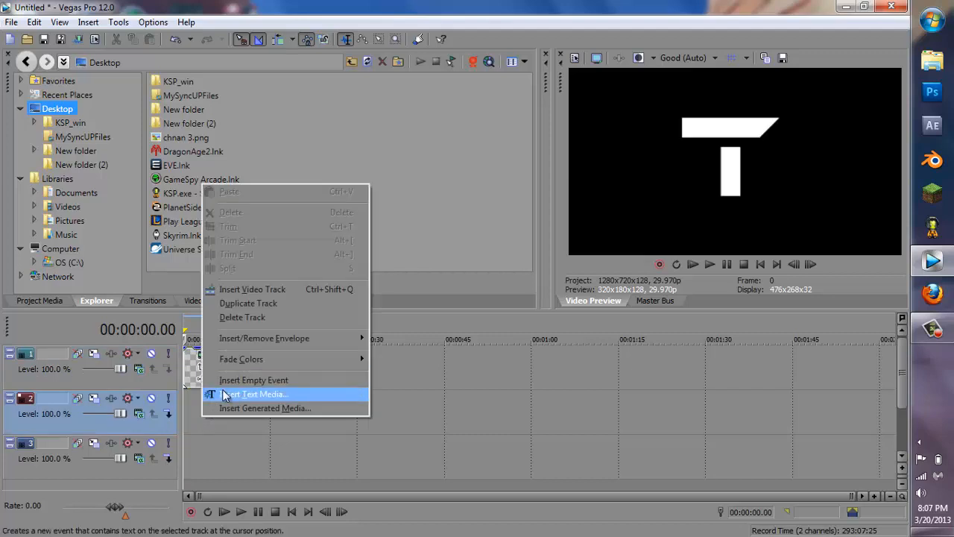
pyautogui.click(225, 394)
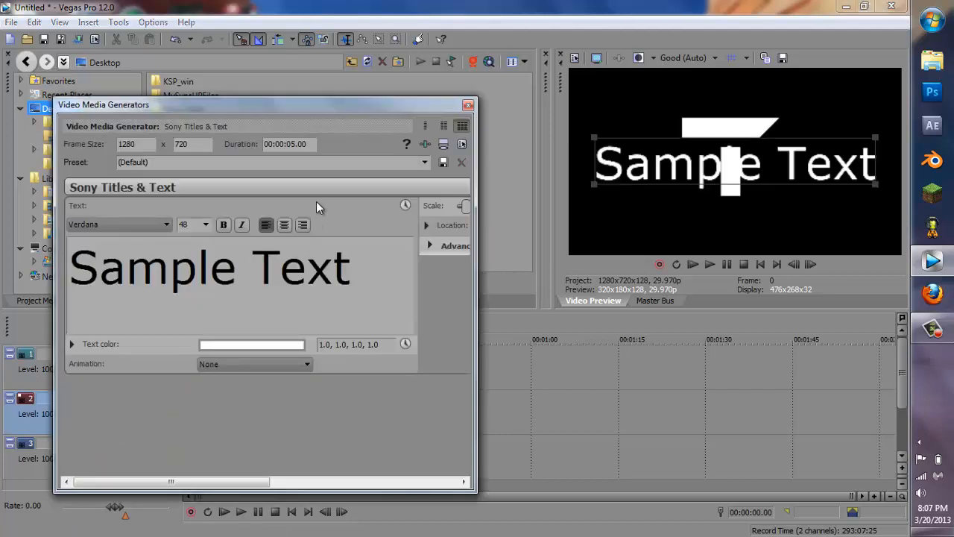
pyautogui.moveTo(355, 259); pyautogui.dragTo(9, 259)
pyautogui.press('BackSpace')
pyautogui.write('D')
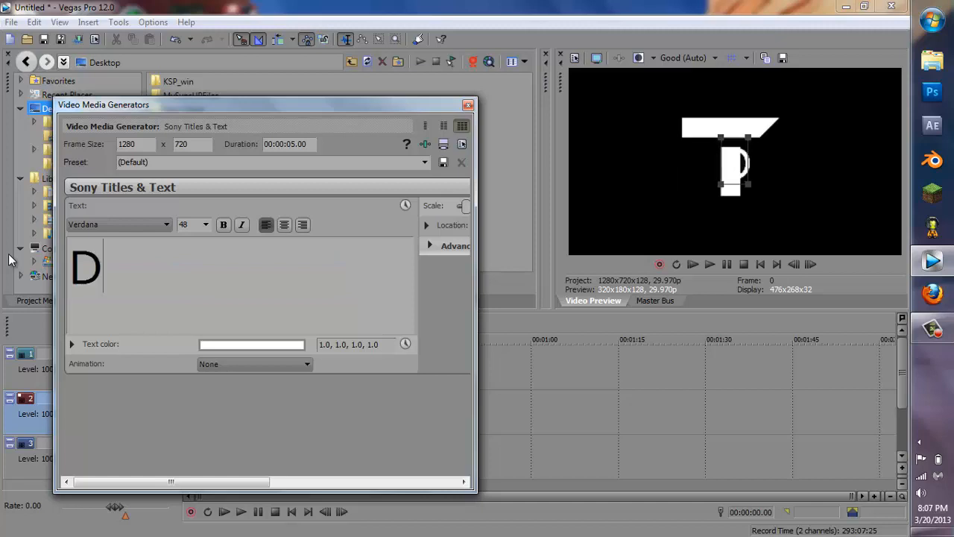
# Step: Set the D's font to Techno Hideo and enlarge it in the preview
pyautogui.doubleClick(91, 267)
pyautogui.click(100, 220)
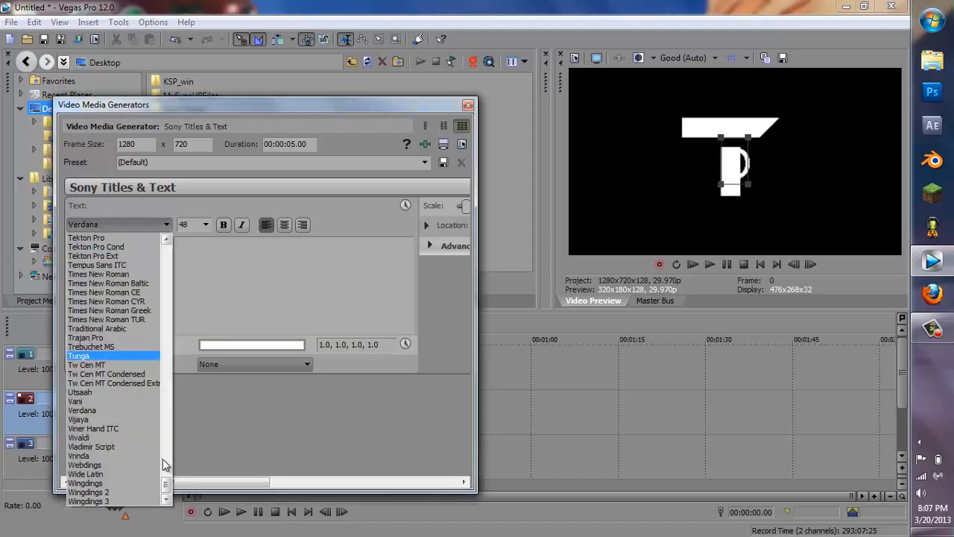
pyautogui.moveTo(164, 482); pyautogui.dragTo(164, 476)
pyautogui.click(113, 310)
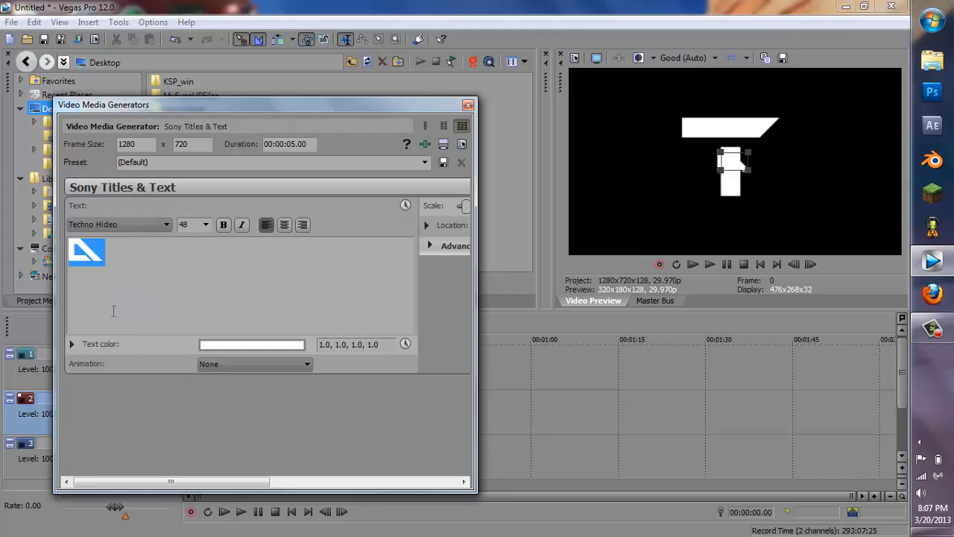
pyautogui.moveTo(748, 173); pyautogui.dragTo(781, 229)
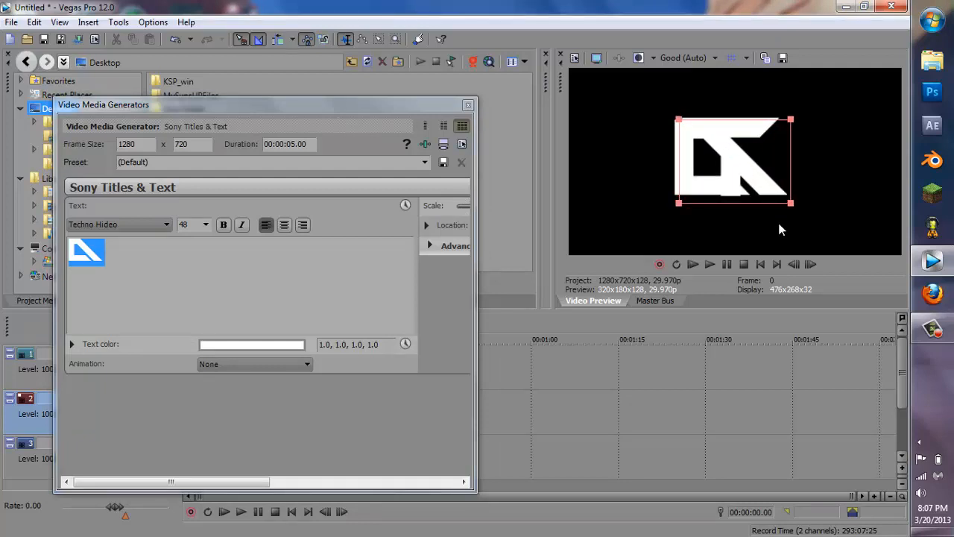
# Step: Set the D's text color to blue, 0.21, 0.15, 0.82, 1.0
pyautogui.click(286, 348)
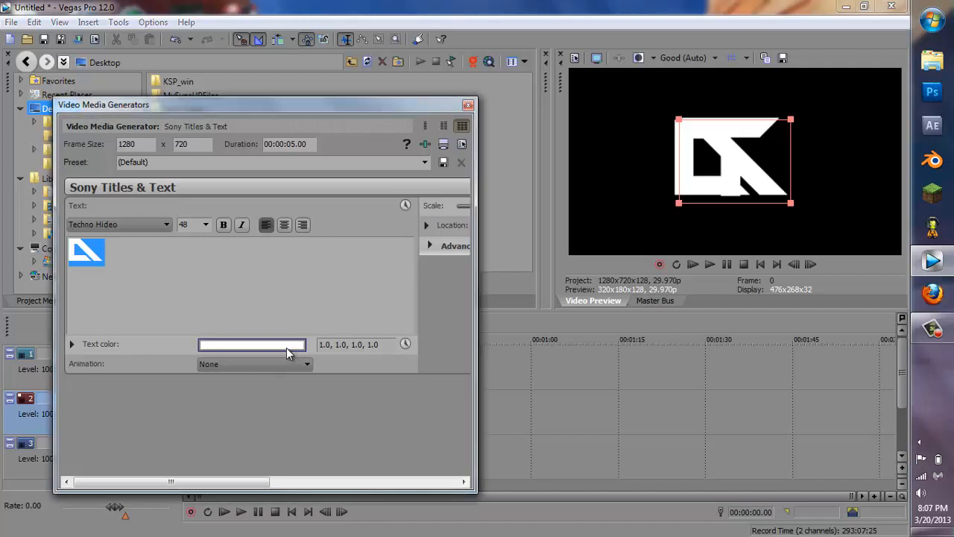
pyautogui.click(295, 487)
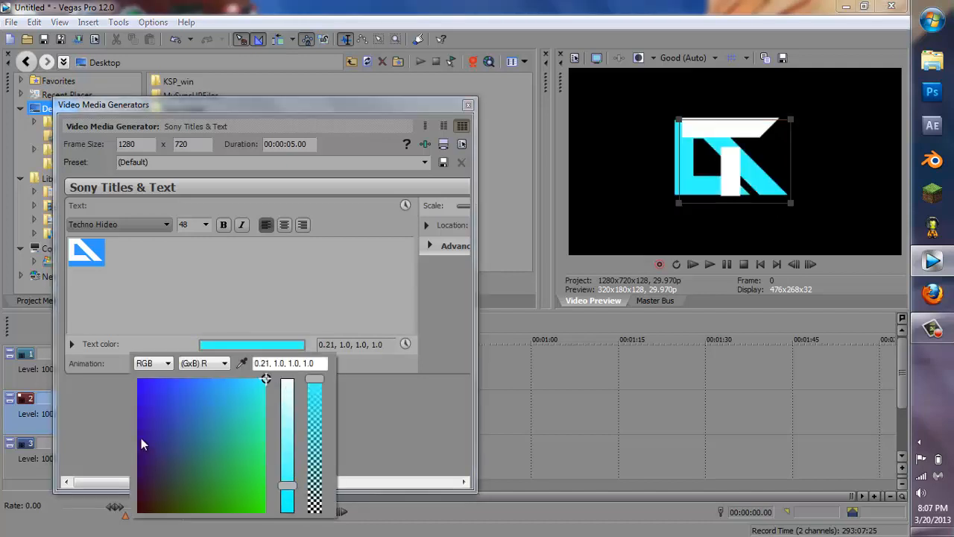
pyautogui.click(157, 402)
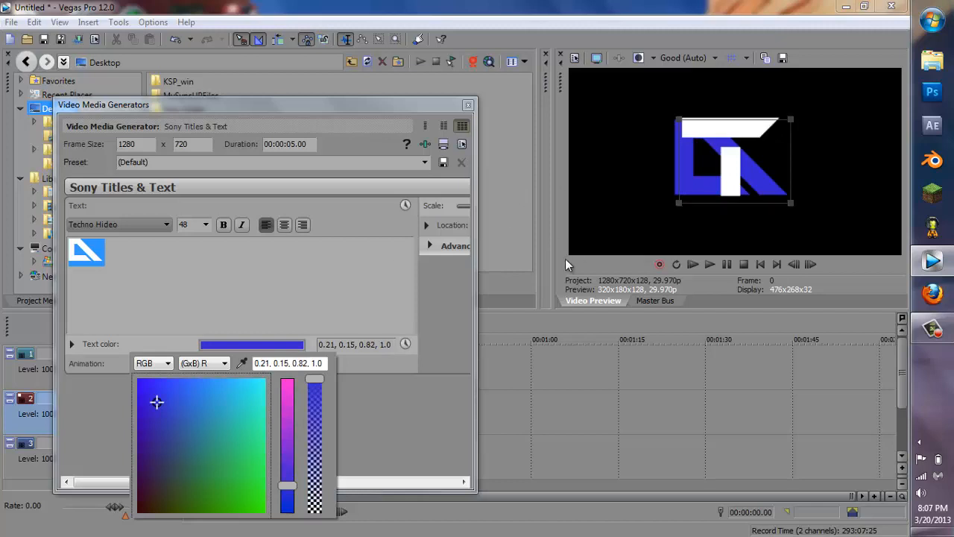
pyautogui.click(468, 105)
pyautogui.click(468, 105)
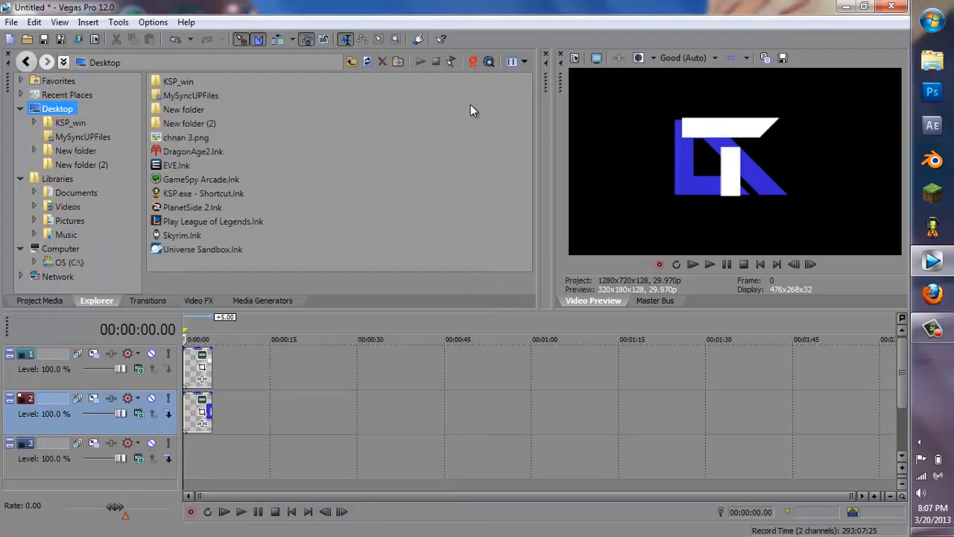
# Step: Insert a text media event on track 3 and replace its sample text with the letter R
pyautogui.rightClick(195, 463)
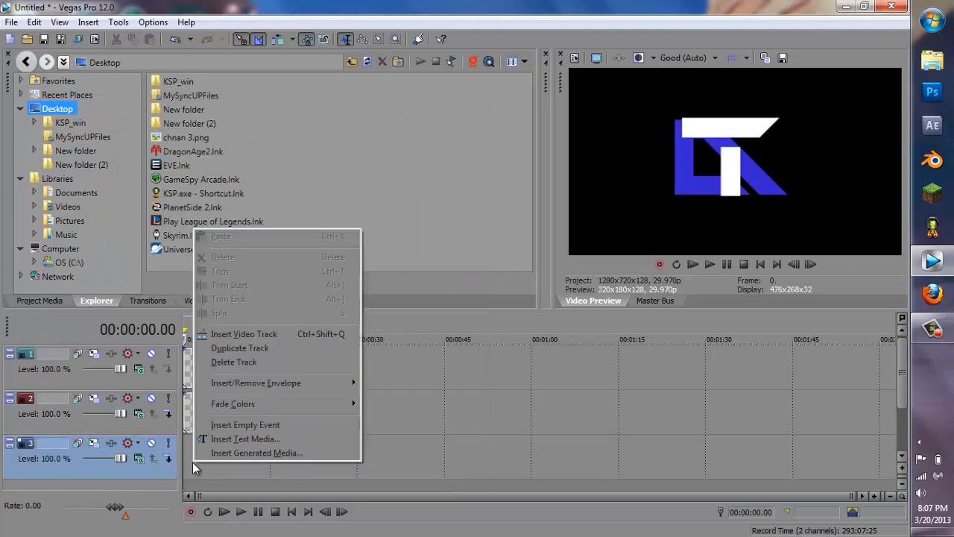
pyautogui.click(226, 437)
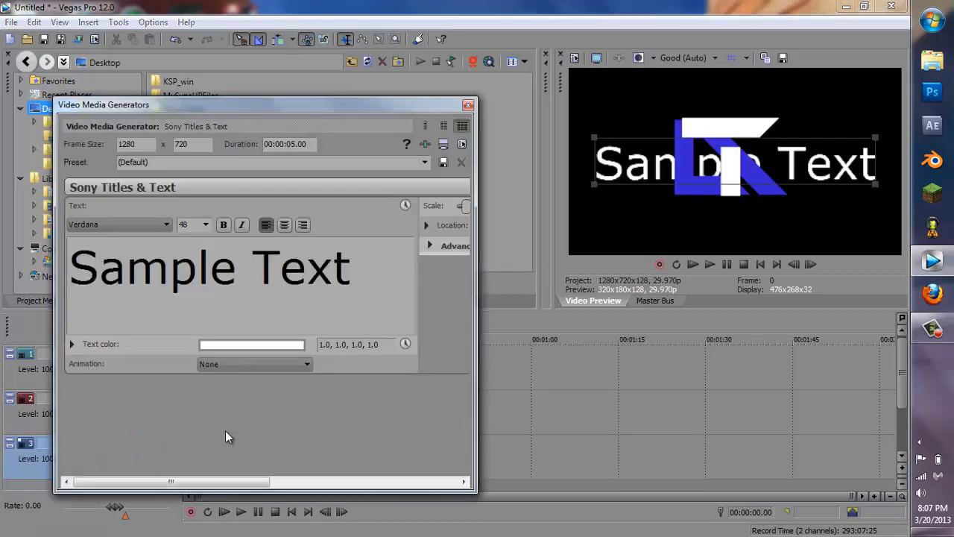
pyautogui.moveTo(362, 251); pyautogui.dragTo(171, 257)
pyautogui.press('Delete')
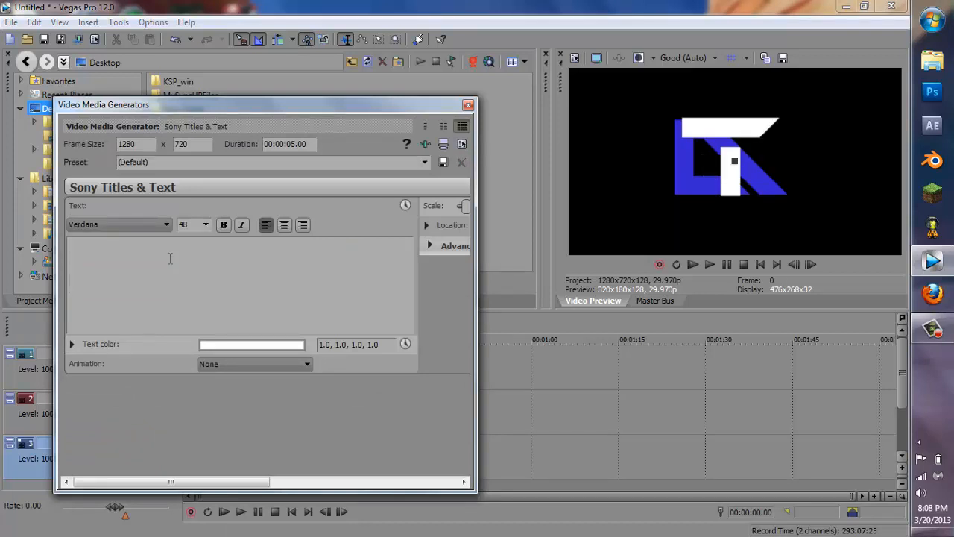
pyautogui.write('R')
# Step: Set the R's font to Techno Hideo
pyautogui.moveTo(93, 264); pyautogui.dragTo(77, 265)
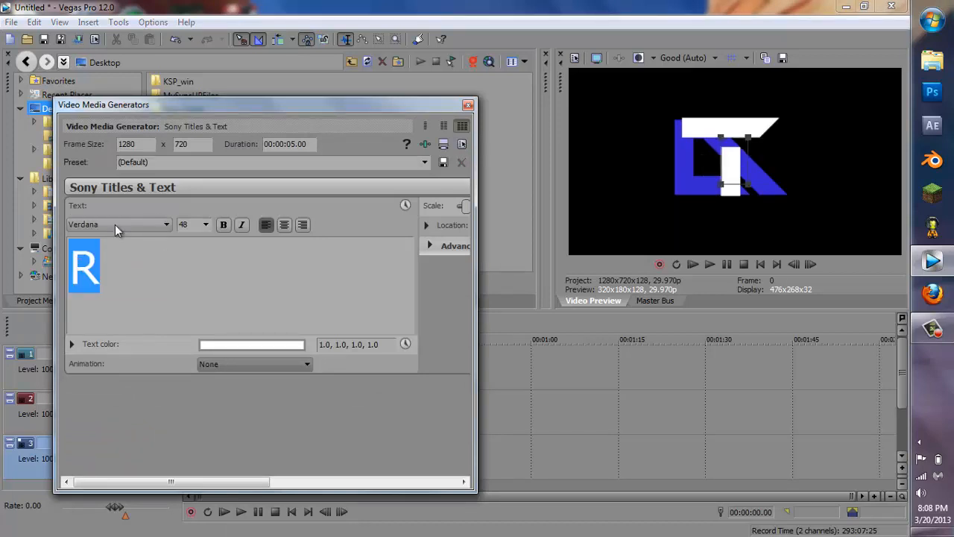
pyautogui.click(116, 224)
pyautogui.moveTo(166, 492); pyautogui.dragTo(155, 477)
pyautogui.click(112, 411)
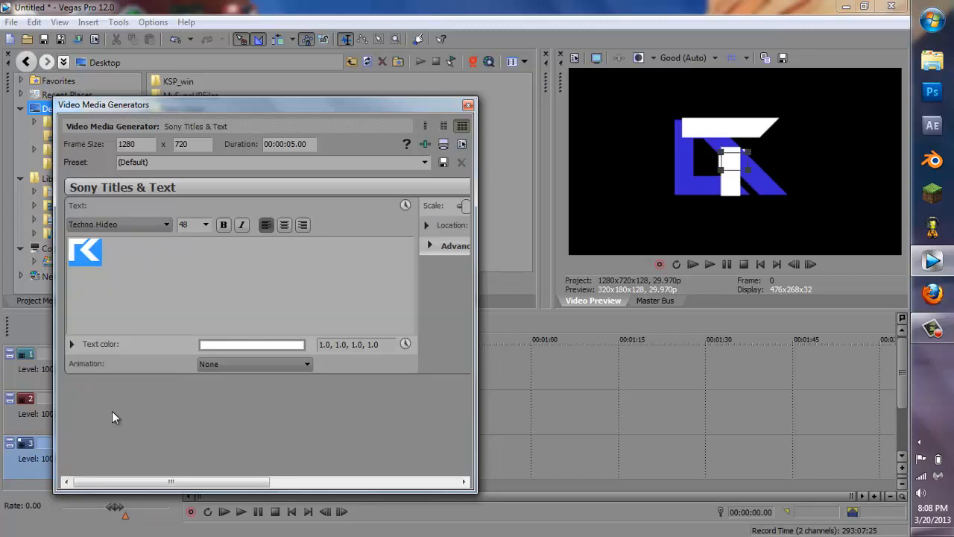
# Step: Enlarge the R in the preview and close the text generator
pyautogui.moveTo(750, 172); pyautogui.dragTo(785, 224)
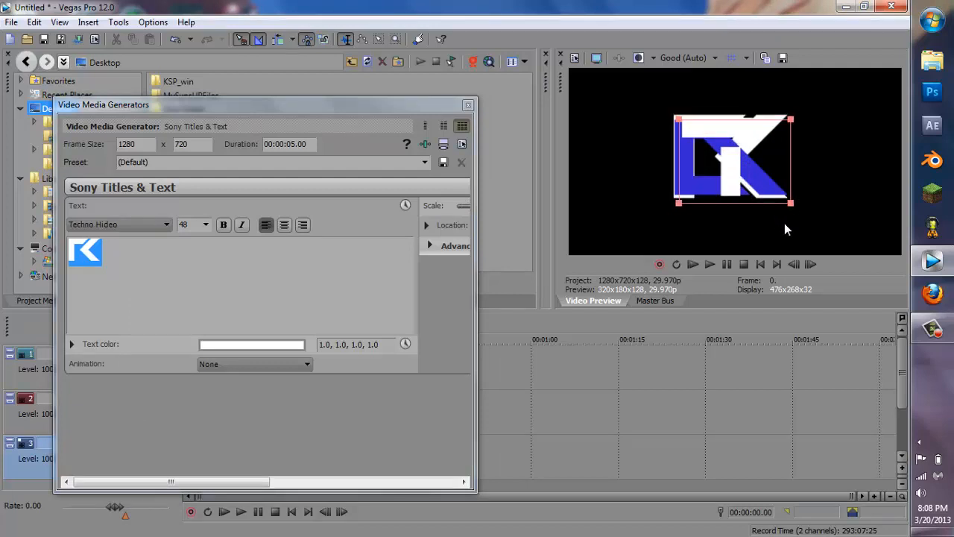
pyautogui.click(468, 105)
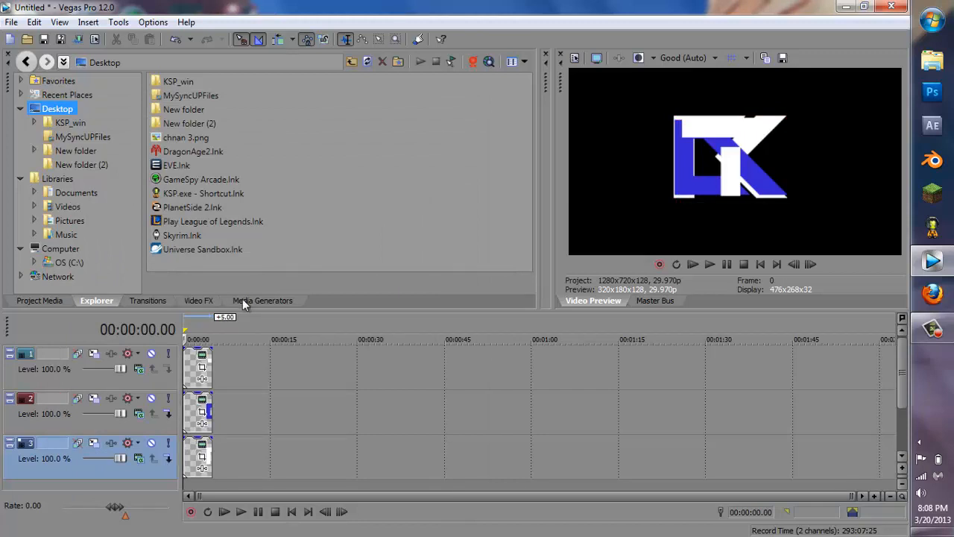
# Step: Shift the T event leftward in the frame using its Pan/Crop settings
pyautogui.click(200, 369)
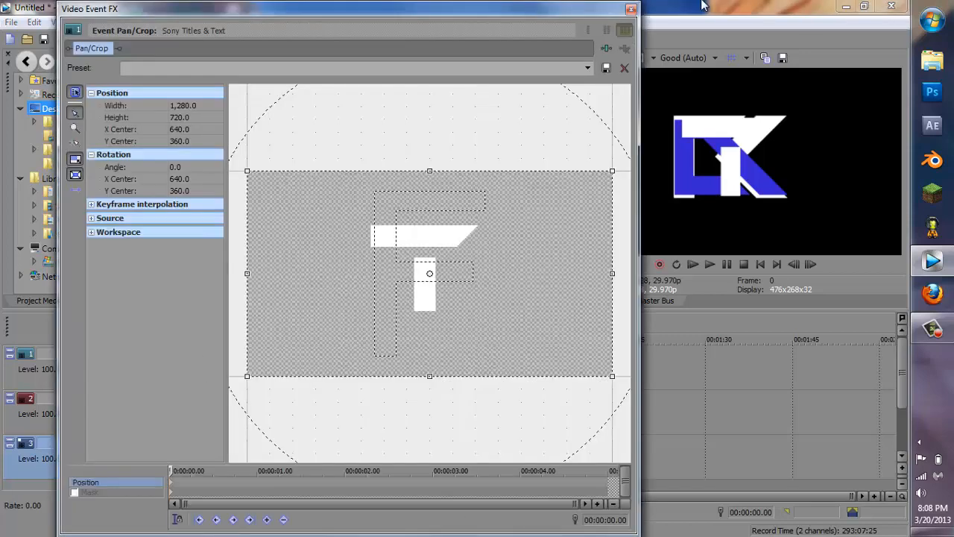
pyautogui.click(632, 9)
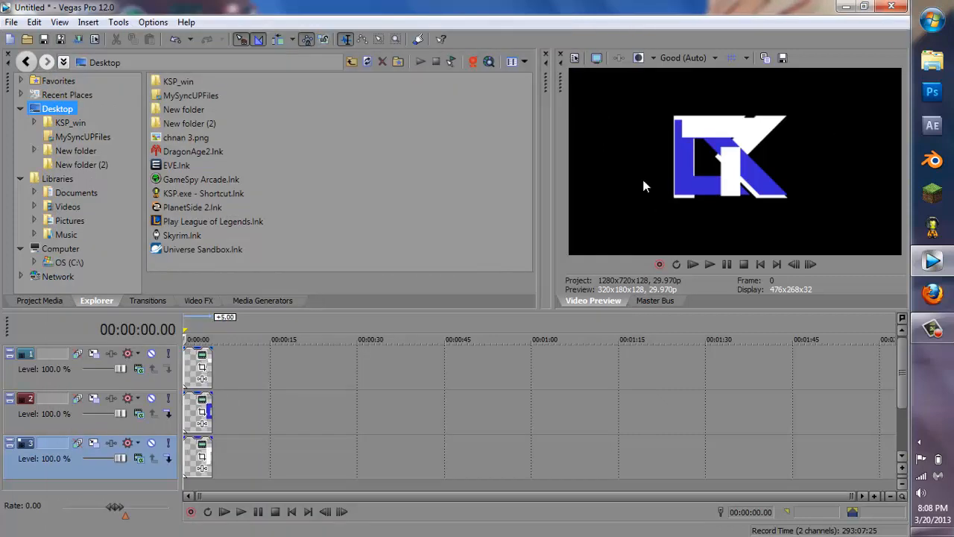
pyautogui.click(207, 371)
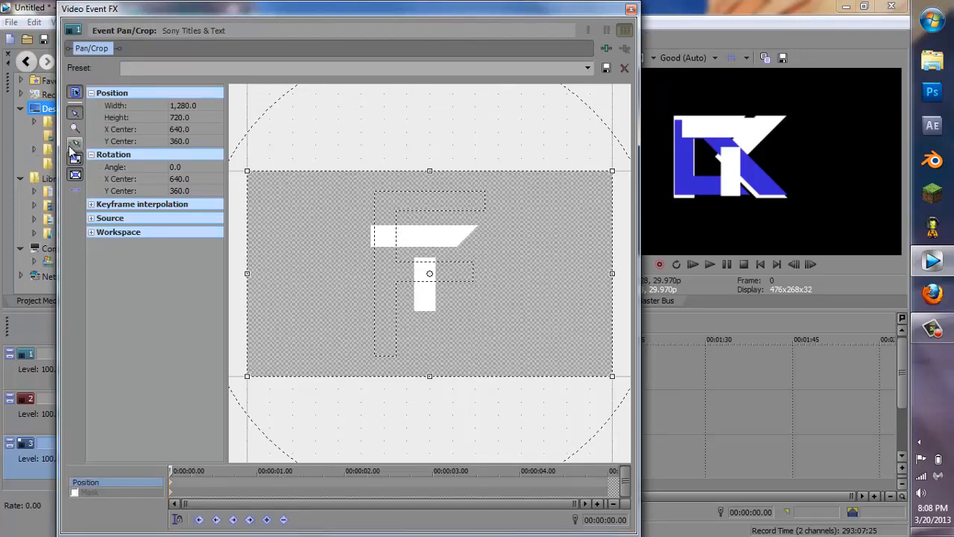
pyautogui.moveTo(448, 182); pyautogui.dragTo(447, 182)
pyautogui.press('Right')
pyautogui.press('Right')
pyautogui.press('Right')
pyautogui.press('Right')
pyautogui.press('Right')
pyautogui.press('Right')
pyautogui.press('Right')
pyautogui.press('Right')
pyautogui.press('Right')
pyautogui.press('Right')
pyautogui.press('Right')
pyautogui.press('Right')
pyautogui.press('Right')
pyautogui.press('Right')
pyautogui.press('Right')
pyautogui.press('Right')
pyautogui.press('Right')
pyautogui.press('Right')
pyautogui.press('Right')
pyautogui.press('Right')
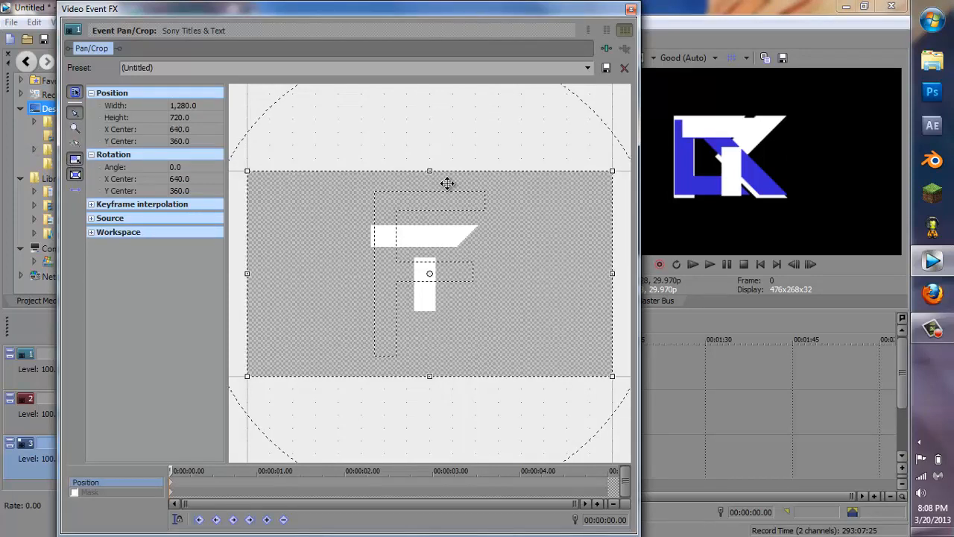
pyautogui.press('Right')
pyautogui.press('Right')
pyautogui.press('Right')
pyautogui.press('Right')
pyautogui.press('Right')
pyautogui.press('Right')
pyautogui.press('Right')
pyautogui.press('Right')
pyautogui.press('Right')
pyautogui.press('Right')
pyautogui.press('Right')
pyautogui.press('Right')
pyautogui.press('Right')
pyautogui.press('Right')
pyautogui.press('Right')
pyautogui.press('Right')
pyautogui.press('Right')
pyautogui.press('Right')
pyautogui.press('Right')
pyautogui.press('Right')
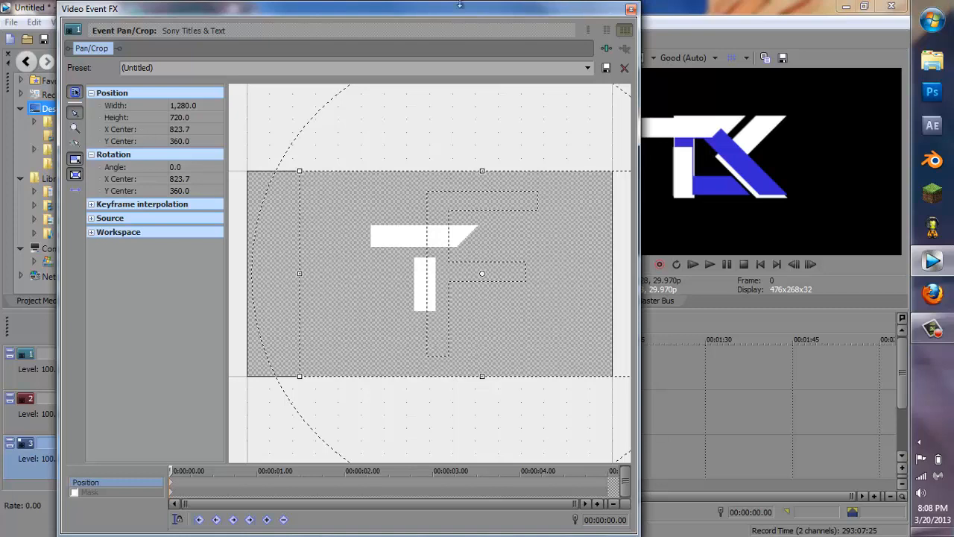
pyautogui.click(630, 9)
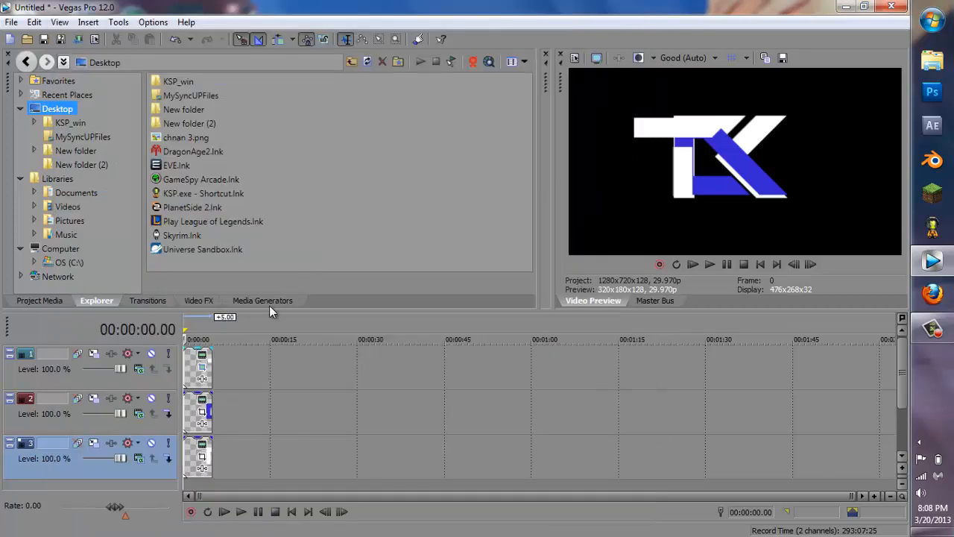
# Step: Shift the D event to the right in the frame using its Pan/Crop settings
pyautogui.click(203, 412)
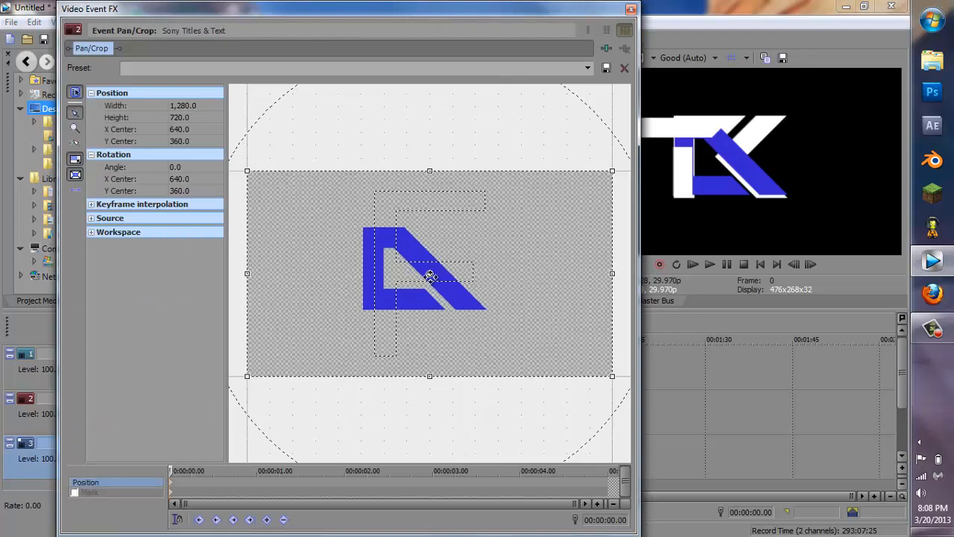
pyautogui.press('Right')
pyautogui.press('Right')
pyautogui.press('Right')
pyautogui.press('Right')
pyautogui.press('Right')
pyautogui.press('Right')
pyautogui.press('Right')
pyautogui.press('Right')
pyautogui.press('Right')
pyautogui.press('Right')
pyautogui.press('Right')
pyautogui.press('Right')
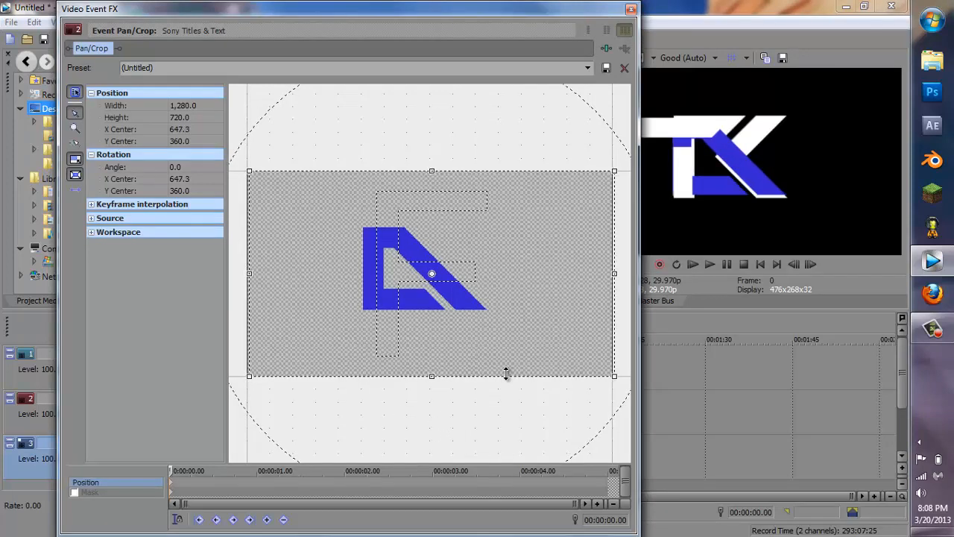
pyautogui.press('Left')
pyautogui.press('Left')
pyautogui.press('Left')
pyautogui.press('Left')
pyautogui.press('Left')
pyautogui.press('Left')
pyautogui.press('Left')
pyautogui.press('Left')
pyautogui.press('Left')
pyautogui.press('Left')
pyautogui.press('Left')
pyautogui.press('Left')
pyautogui.press('Left')
pyautogui.press('Left')
pyautogui.press('Left')
pyautogui.press('Left')
pyautogui.press('Left')
pyautogui.press('Left')
pyautogui.press('Left')
pyautogui.press('Left')
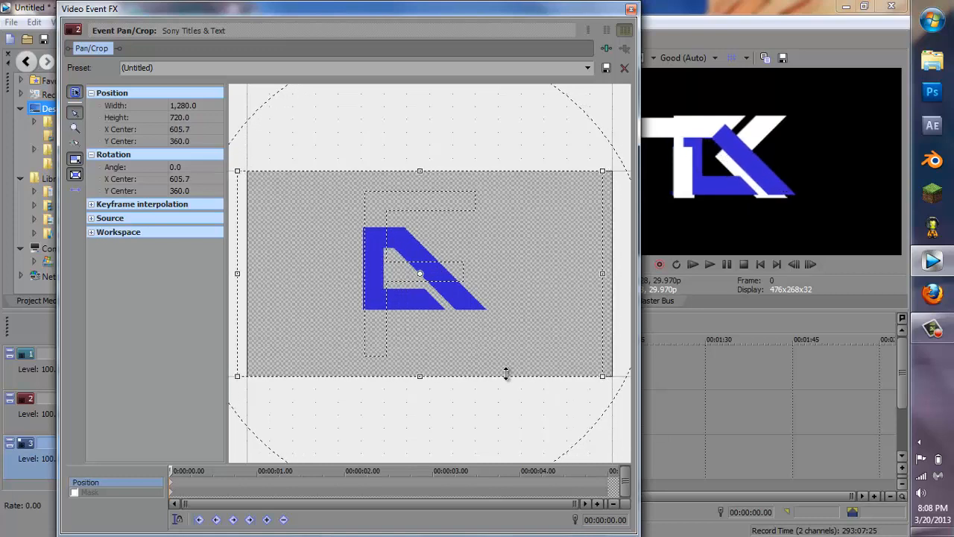
pyautogui.press('Left')
pyautogui.press('Left')
pyautogui.press('Left')
pyautogui.press('Left')
pyautogui.press('Left')
pyautogui.press('Left')
pyautogui.press('Left')
pyautogui.press('Left')
pyautogui.press('Left')
pyautogui.press('Left')
pyautogui.press('Left')
pyautogui.press('Left')
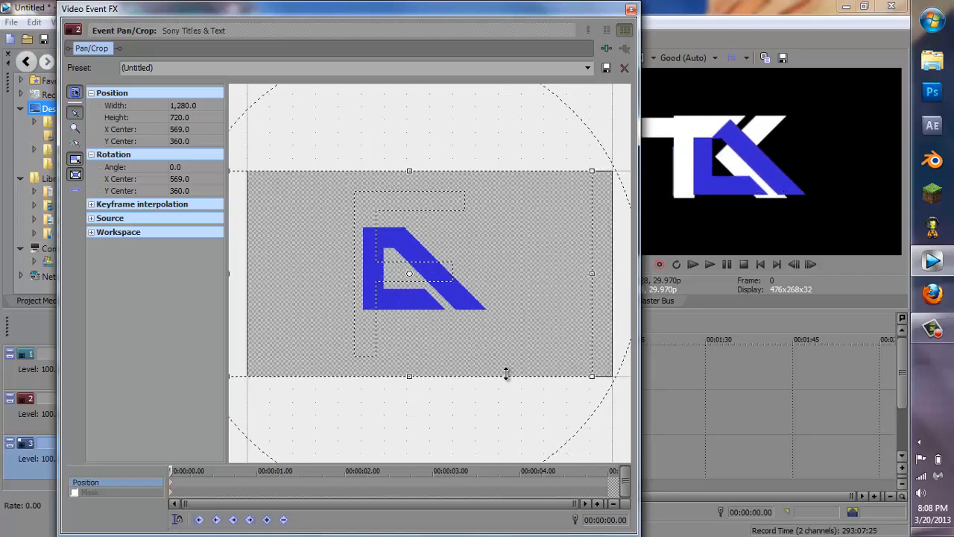
pyautogui.press('Left')
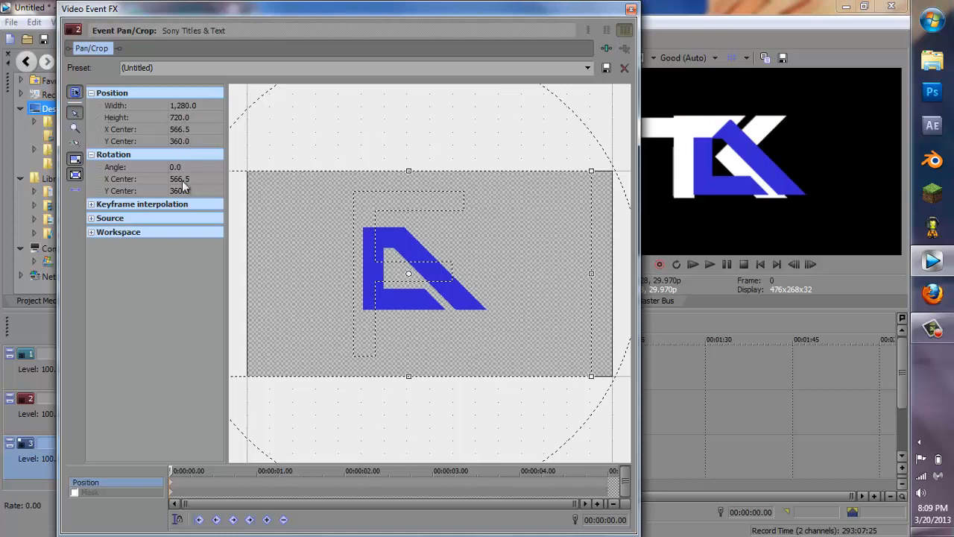
pyautogui.click(76, 93)
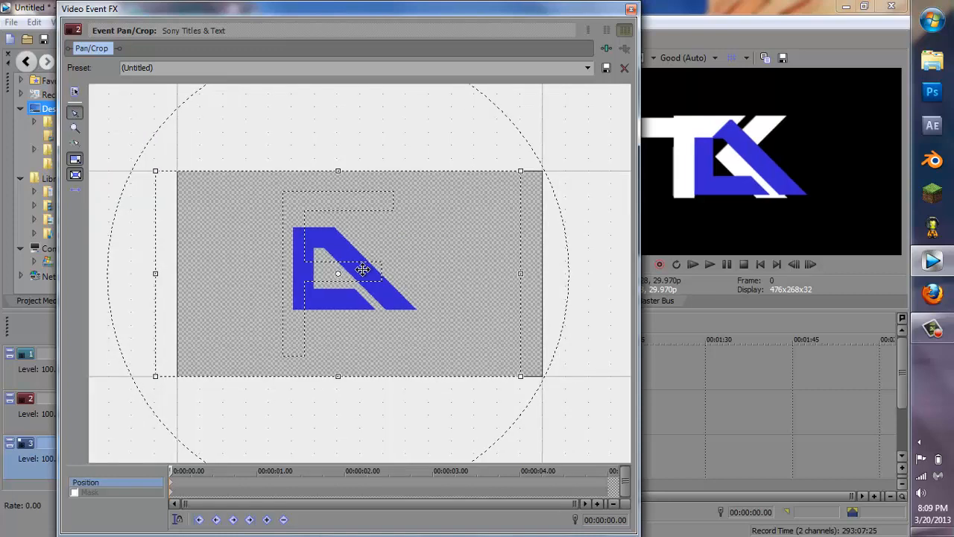
pyautogui.moveTo(362, 269)
pyautogui.mouseDown()
pyautogui.moveTo(341, 268)
pyautogui.moveTo(361, 267)
pyautogui.mouseUp()
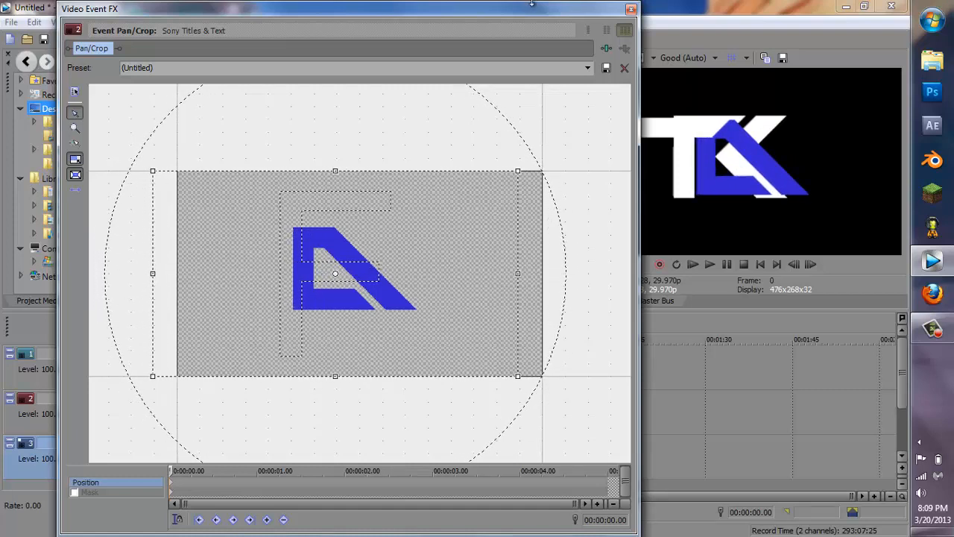
pyautogui.click(632, 9)
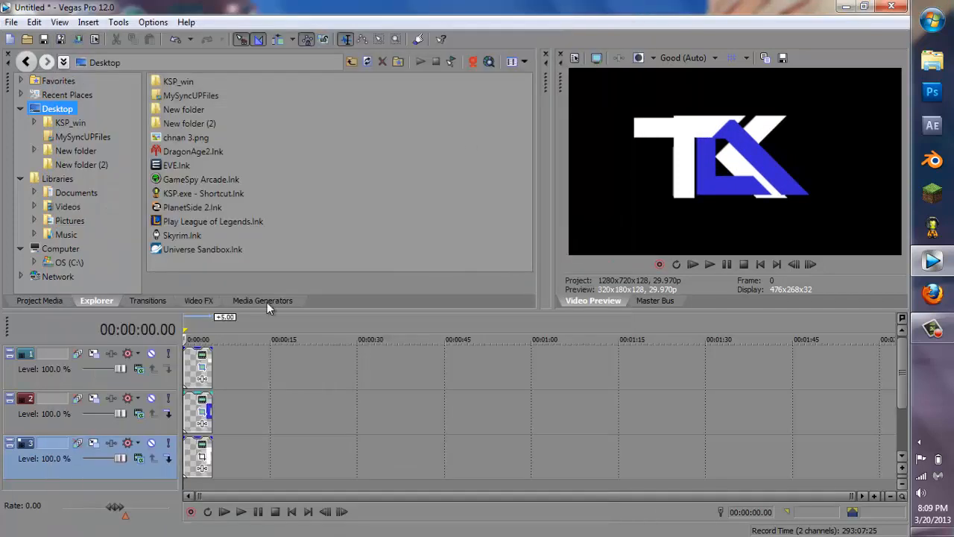
# Step: Reposition the R event to the right in the frame using its Pan/Crop settings
pyautogui.click(204, 463)
pyautogui.moveTo(409, 319); pyautogui.dragTo(321, 315)
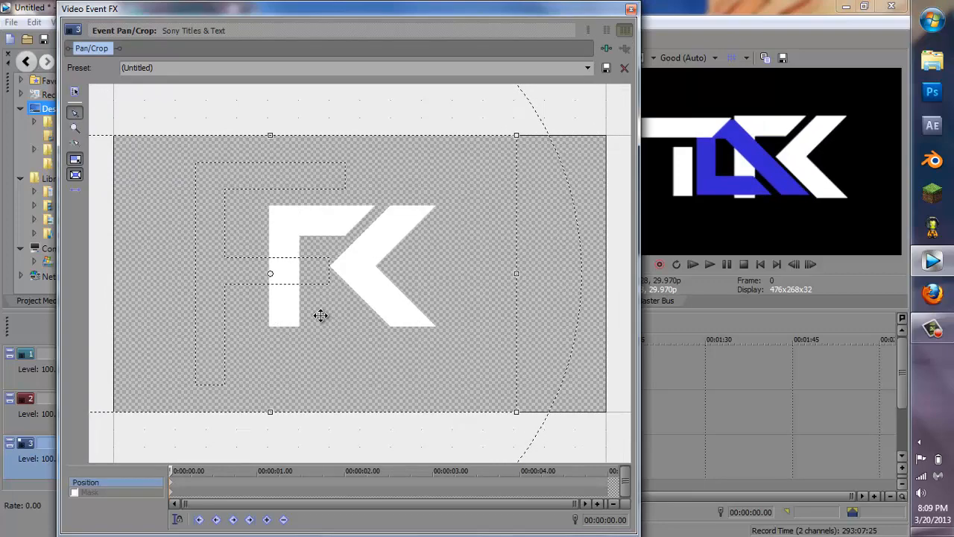
pyautogui.moveTo(415, 253)
pyautogui.mouseDown()
pyautogui.moveTo(420, 193)
pyautogui.moveTo(422, 249)
pyautogui.mouseUp()
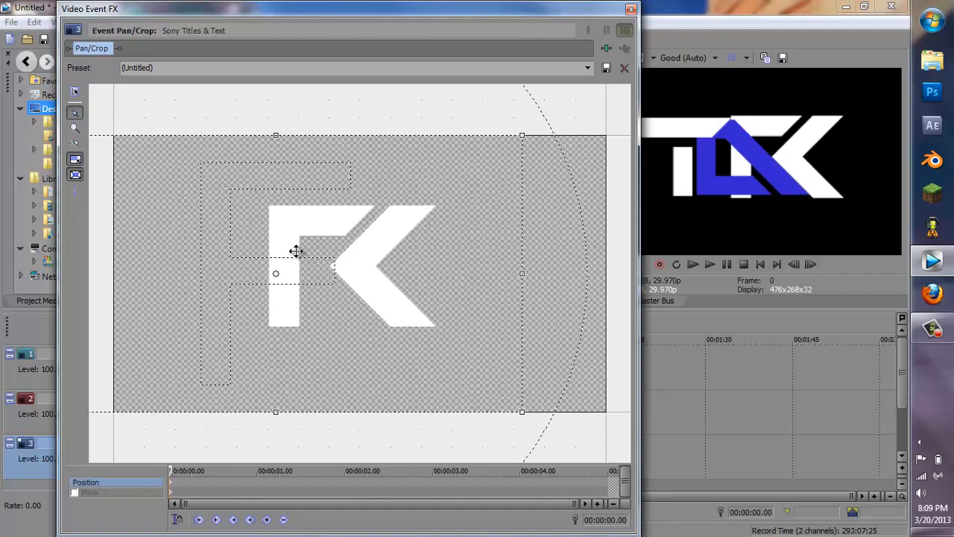
pyautogui.moveTo(353, 281); pyautogui.dragTo(325, 276)
pyautogui.click(631, 9)
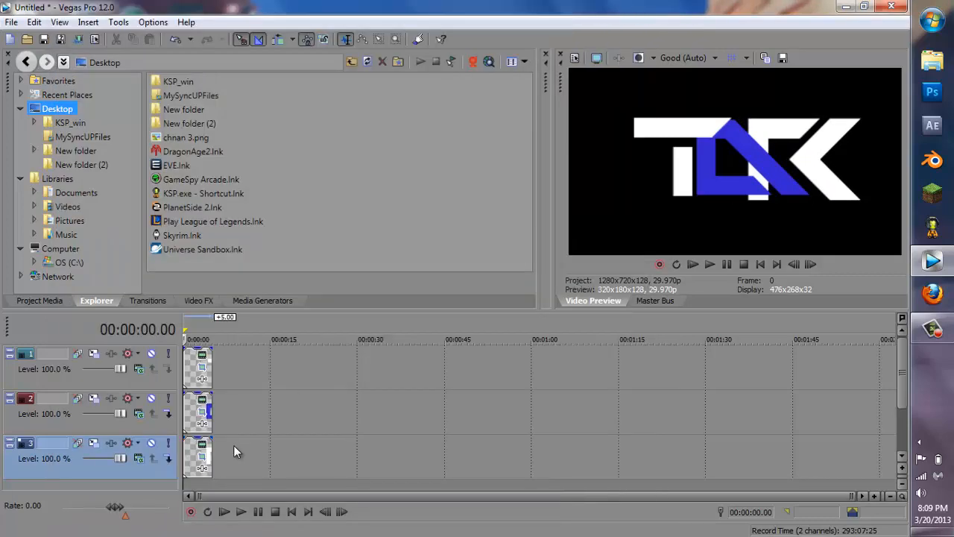
# Step: Move the D event down slightly using its Pan/Crop settings
pyautogui.click(203, 412)
pyautogui.moveTo(390, 301); pyautogui.dragTo(394, 269)
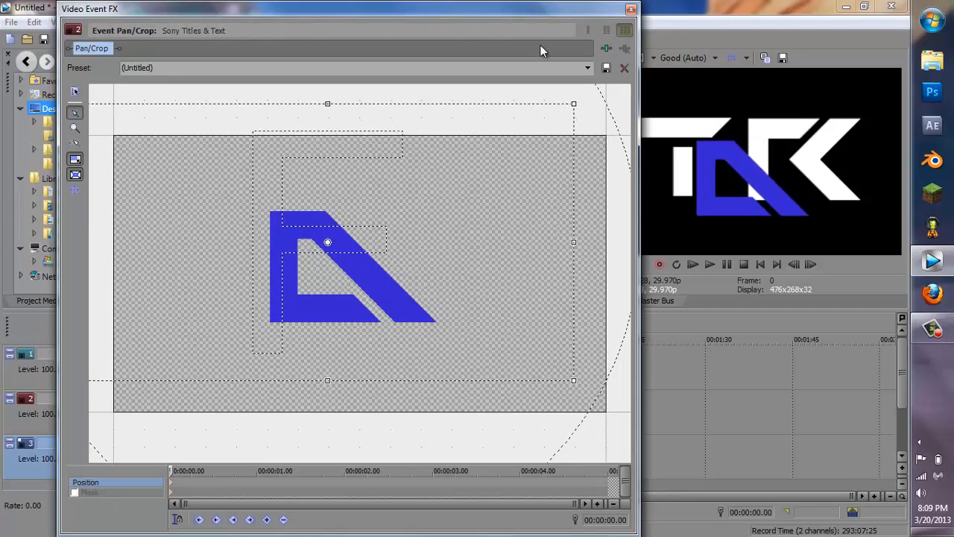
pyautogui.click(630, 10)
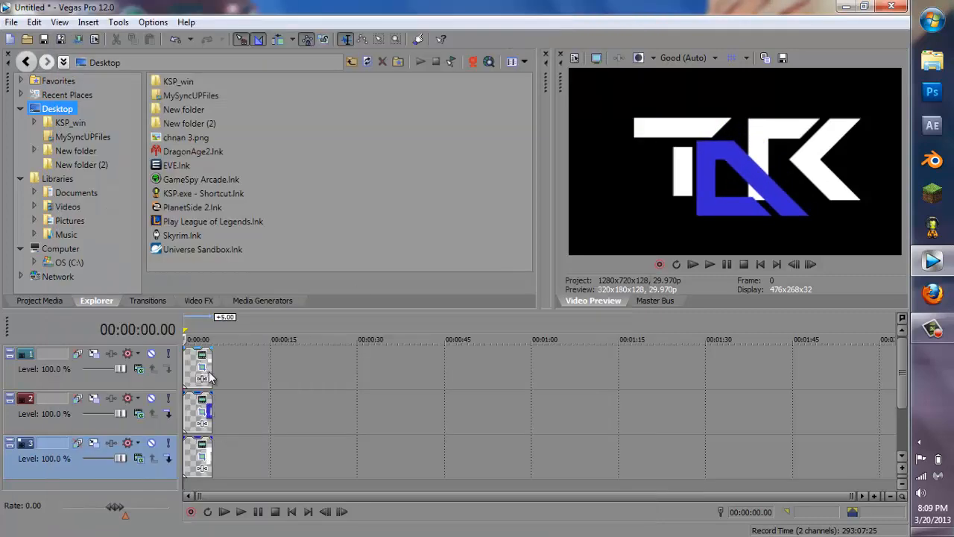
# Step: Nudge the R event slightly left using its Pan/Crop settings
pyautogui.click(202, 459)
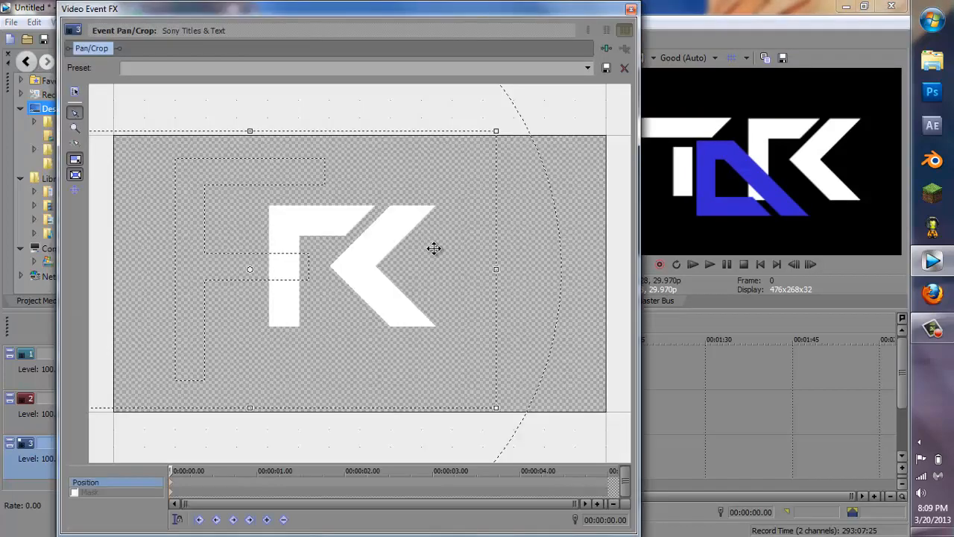
pyautogui.moveTo(431, 248); pyautogui.dragTo(456, 249)
pyautogui.click(630, 9)
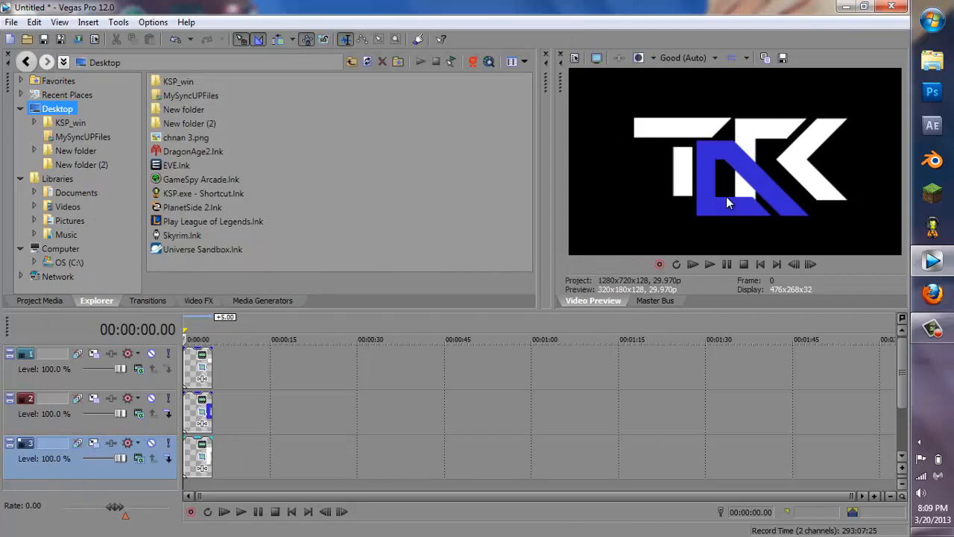
# Step: Open the chnan 3.png reference logo from the desktop to compare, then return to Vegas Pro
pyautogui.click(846, 7)
pyautogui.doubleClick(494, 179)
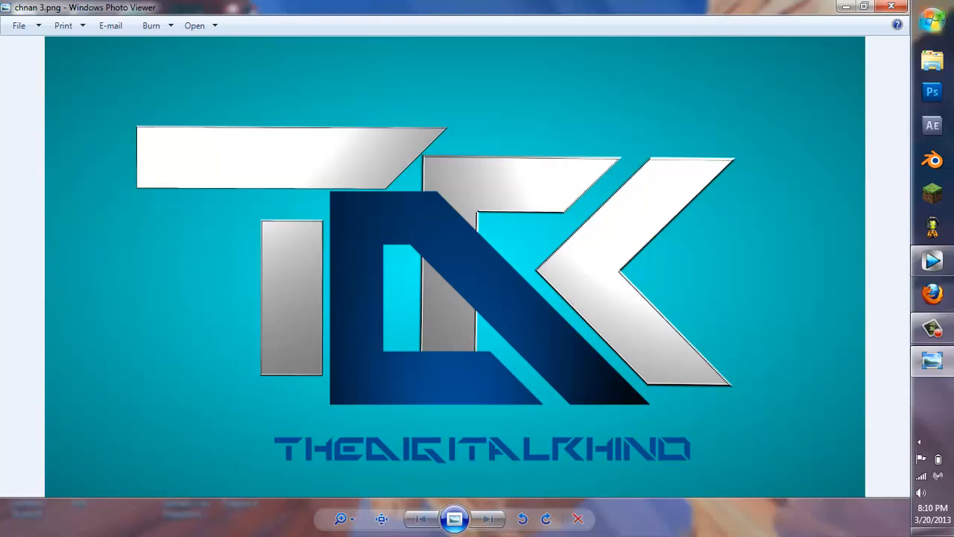
pyautogui.click(892, 6)
pyautogui.click(935, 263)
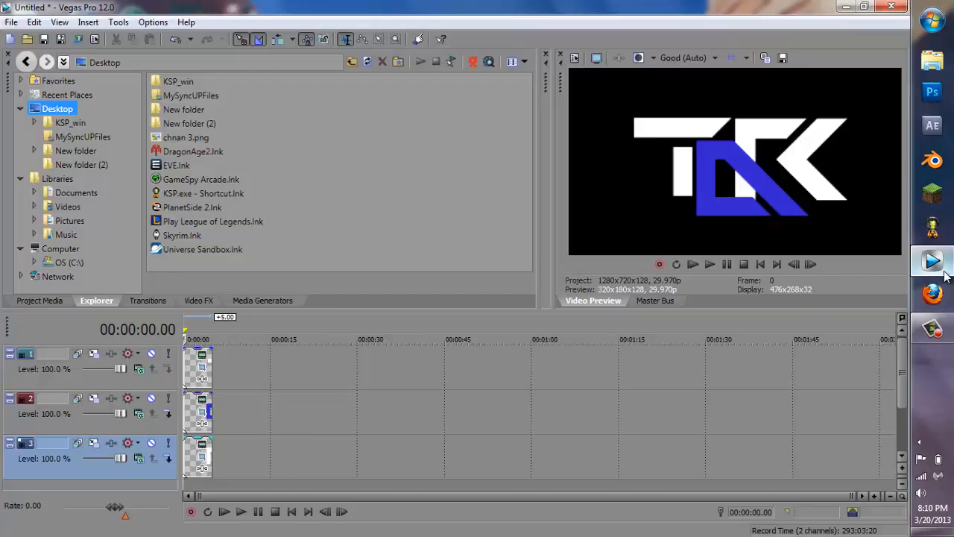
# Step: Apply the Bump Map Upper-Right Glow preset to the T event and move its light position
pyautogui.click(206, 303)
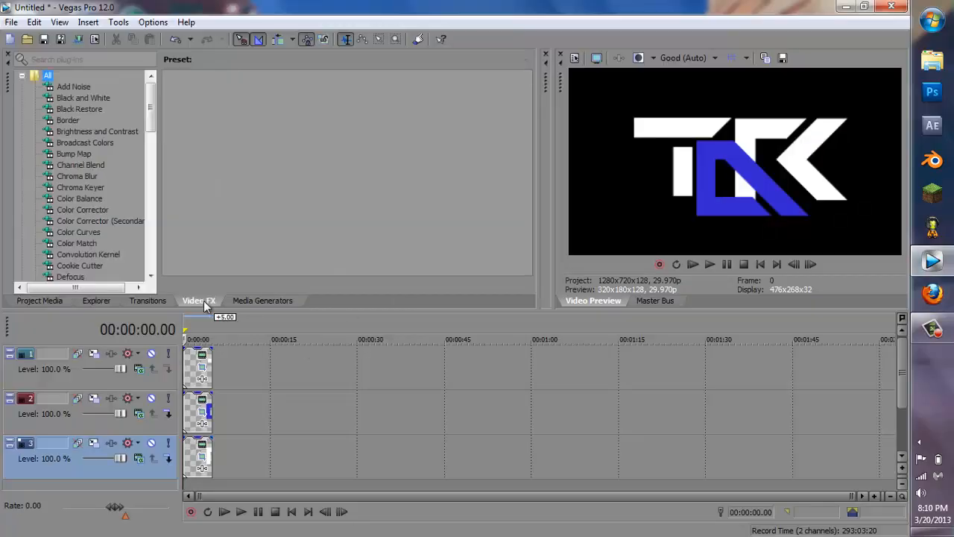
pyautogui.click(74, 155)
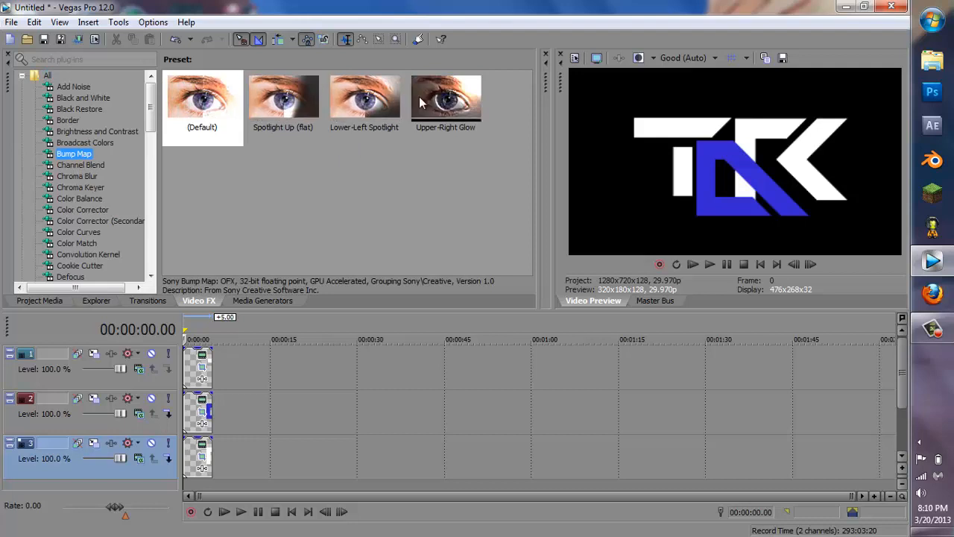
pyautogui.moveTo(458, 116); pyautogui.dragTo(193, 361)
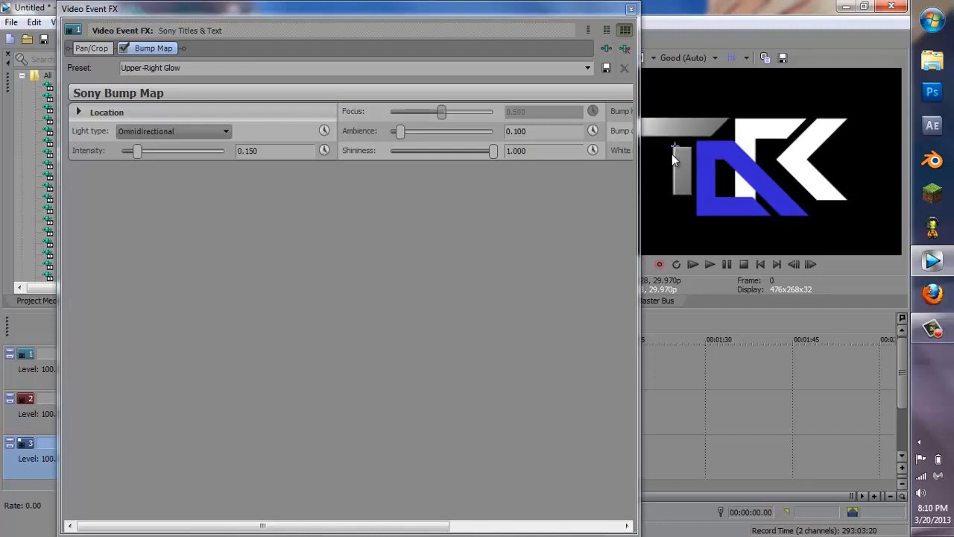
pyautogui.moveTo(658, 163); pyautogui.dragTo(687, 160)
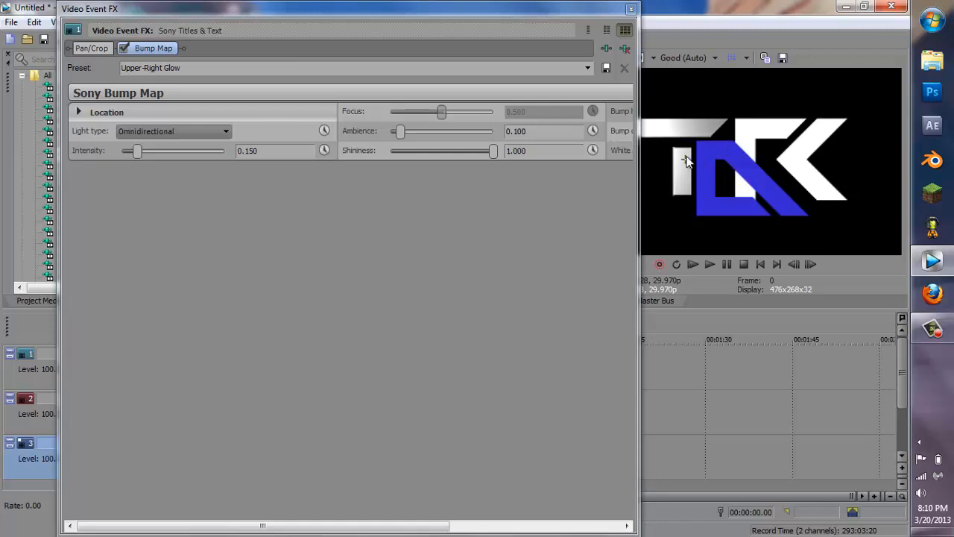
pyautogui.click(631, 10)
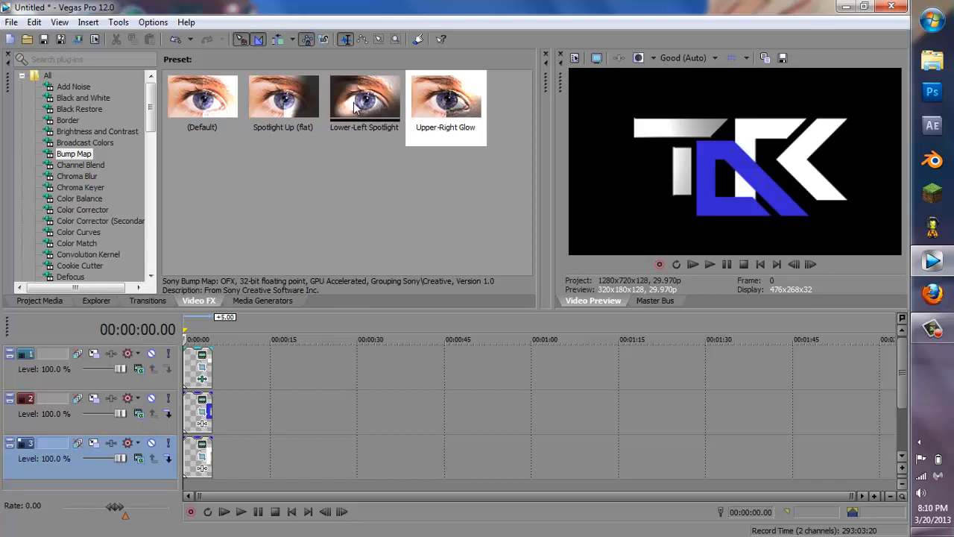
# Step: Apply the Bump Map Lower-Left Spotlight preset to the R event and move its light position
pyautogui.moveTo(352, 103); pyautogui.dragTo(198, 458)
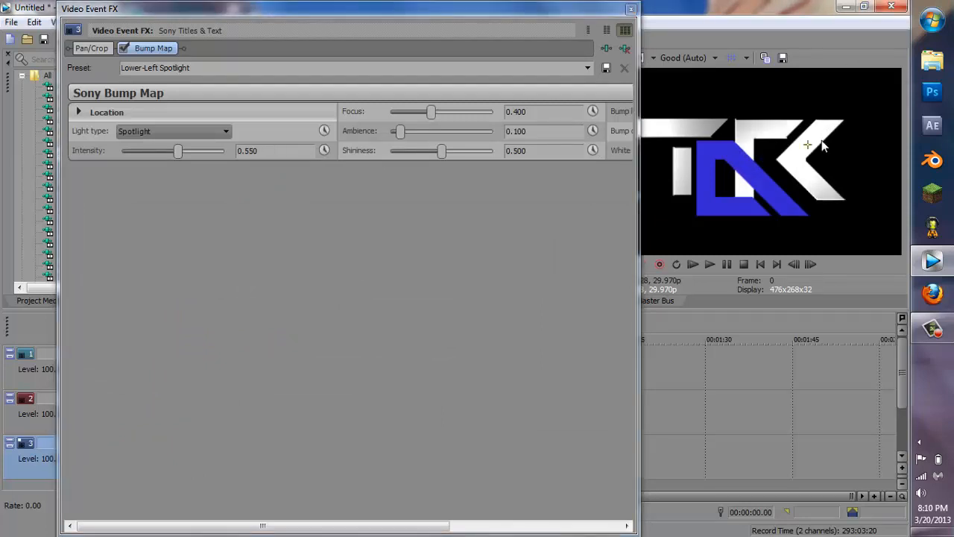
pyautogui.moveTo(831, 124); pyautogui.dragTo(832, 130)
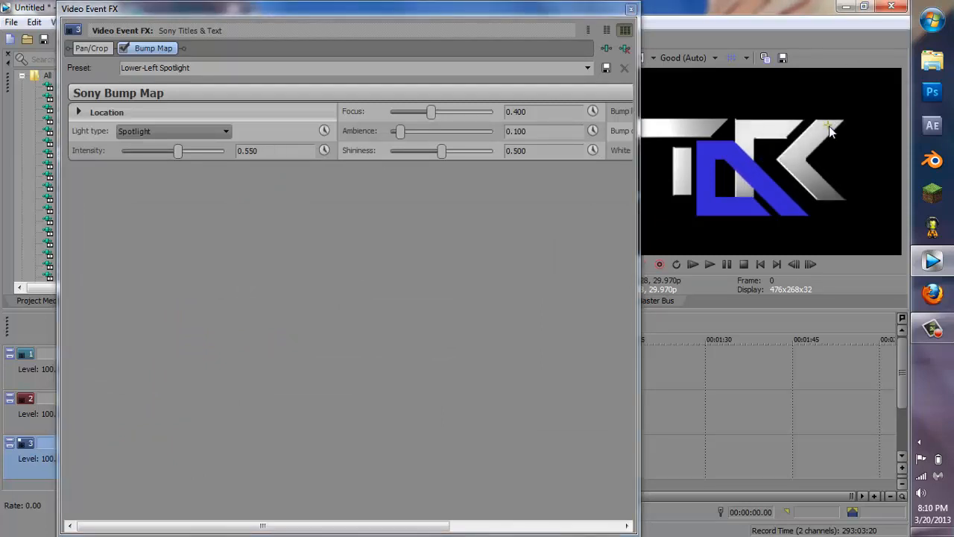
pyautogui.click(630, 9)
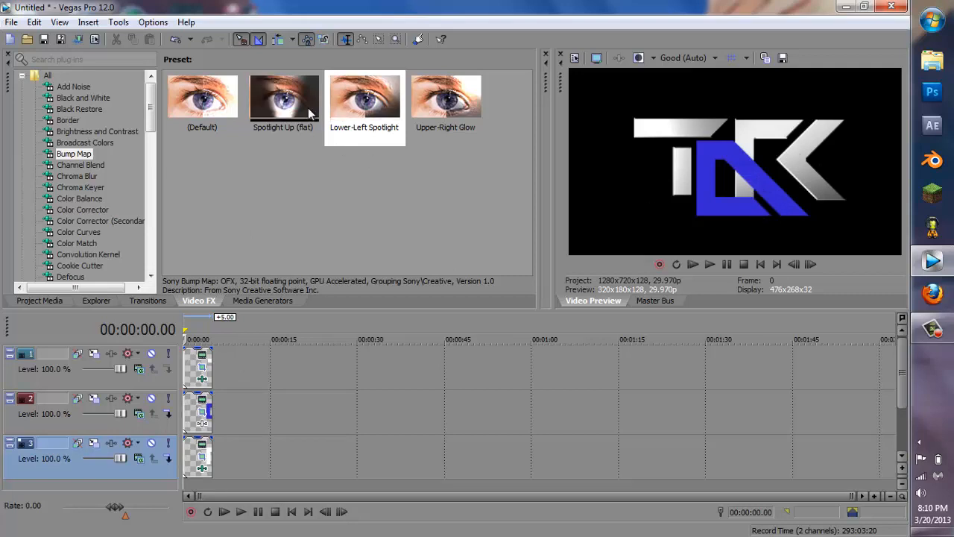
# Step: Apply the Bump Map Spotlight Up (flat) preset to the D event, move its light position, and close the effect window
pyautogui.moveTo(308, 107); pyautogui.dragTo(203, 412)
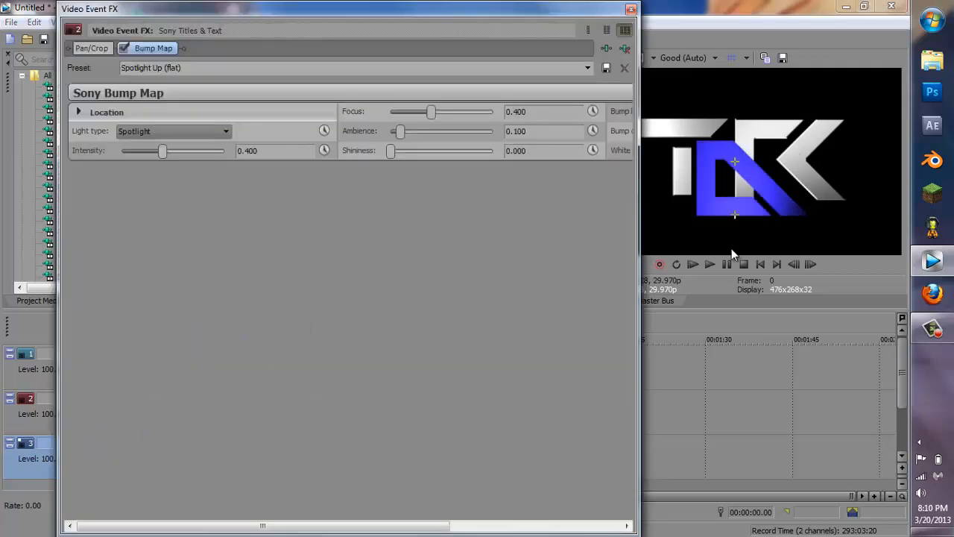
pyautogui.moveTo(735, 216); pyautogui.dragTo(734, 232)
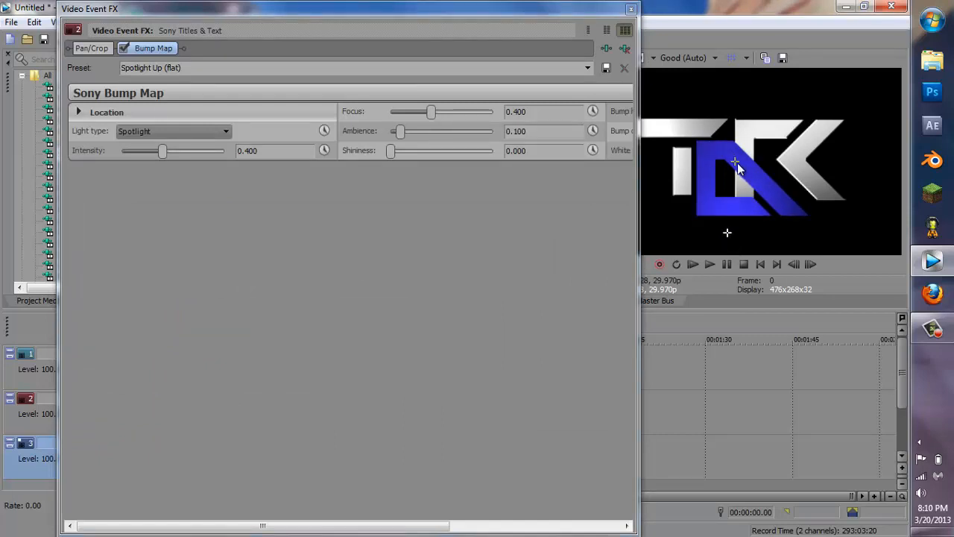
pyautogui.moveTo(736, 162); pyautogui.dragTo(738, 195)
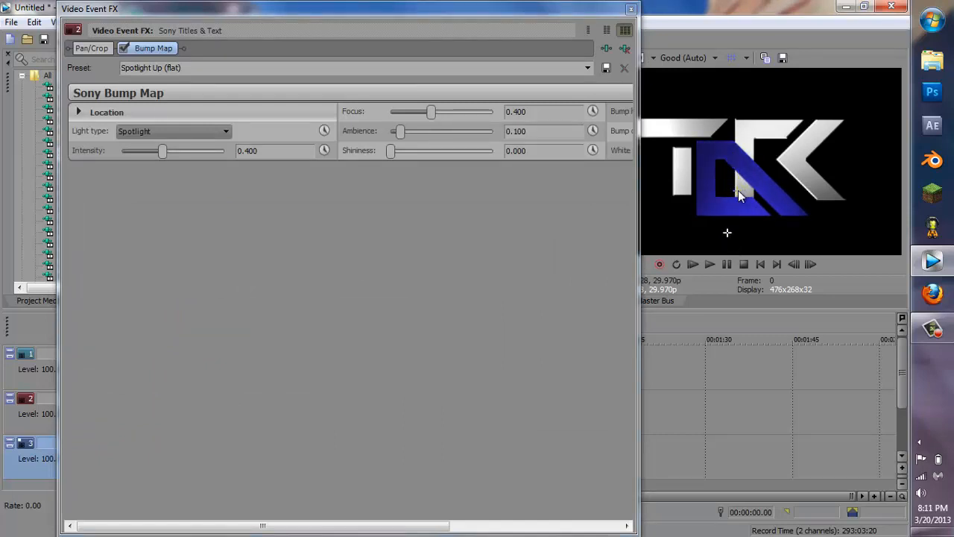
pyautogui.click(631, 9)
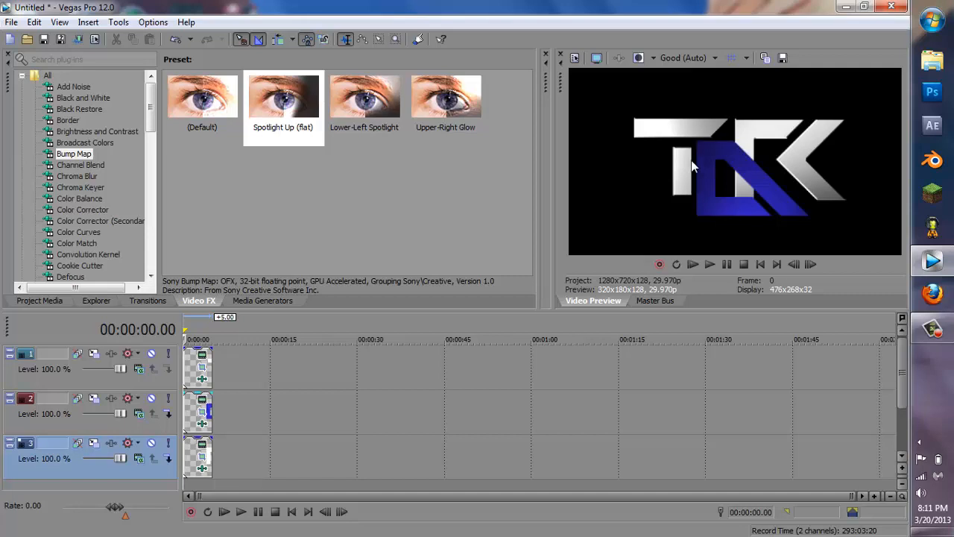
# Step: Set the video preview quality to Best (Full)
pyautogui.click(682, 57)
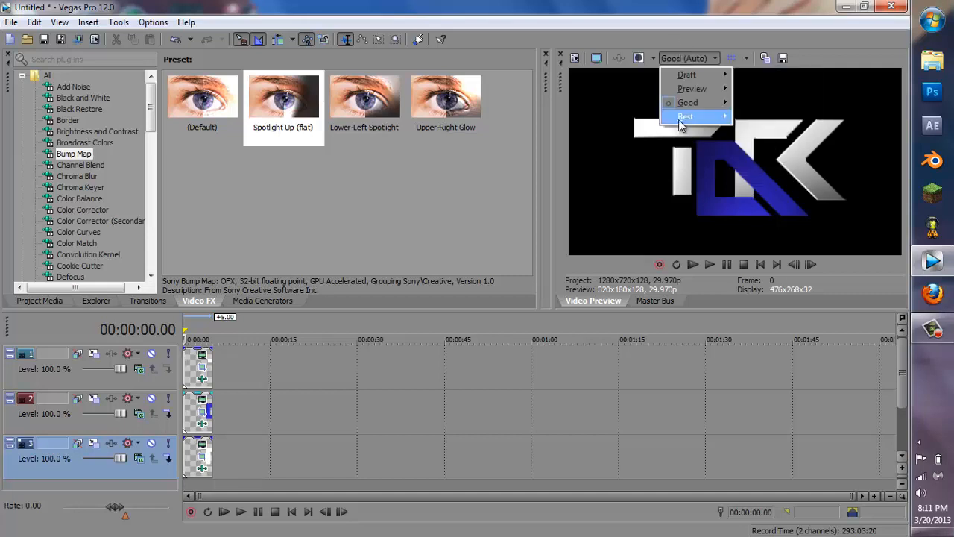
pyautogui.moveTo(680, 119)
pyautogui.click(759, 132)
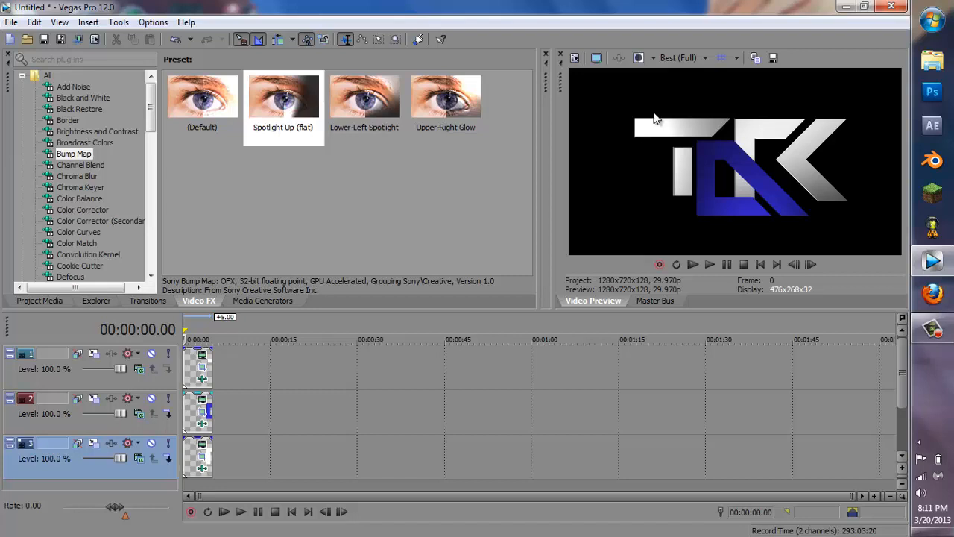
# Step: Save a snapshot of the preview frame to the desktop as Image1.png in PNG format
pyautogui.click(774, 58)
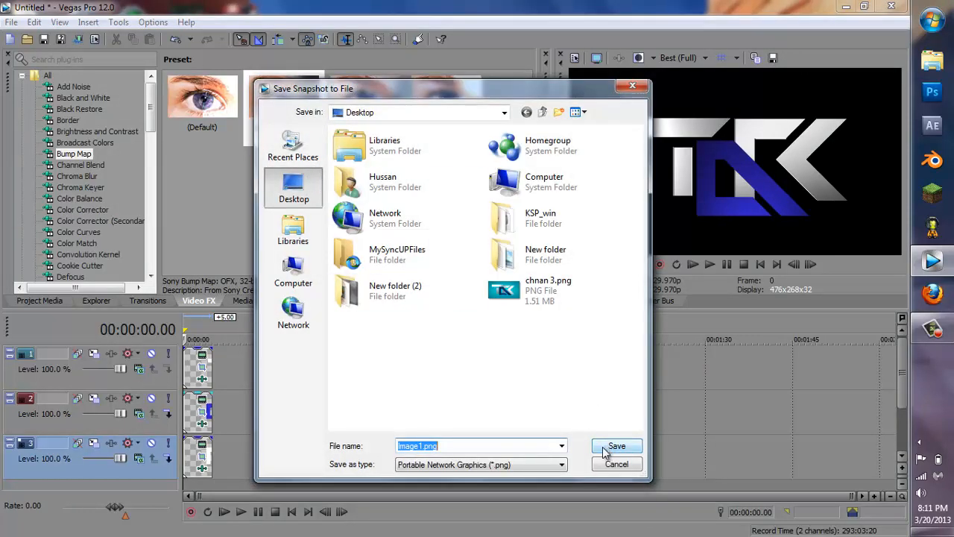
pyautogui.click(499, 466)
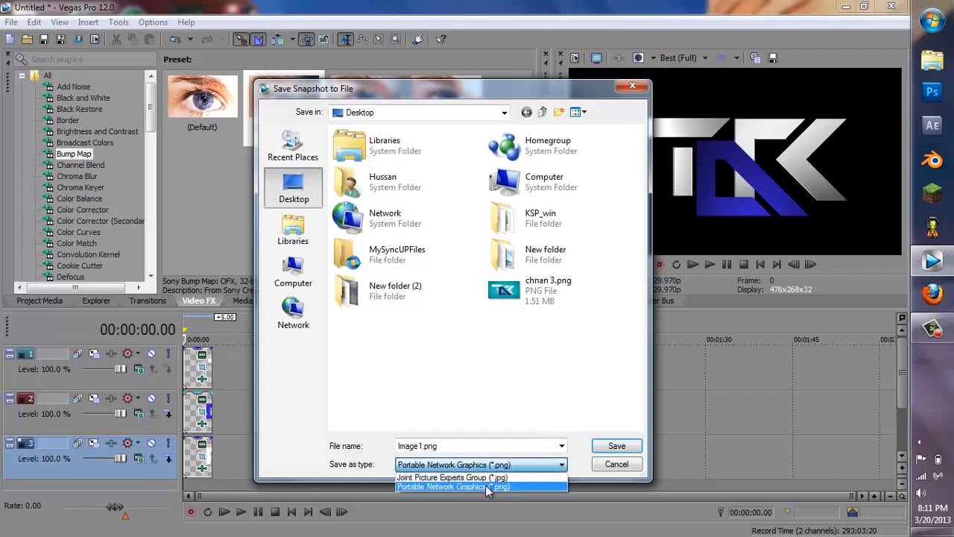
pyautogui.click(488, 487)
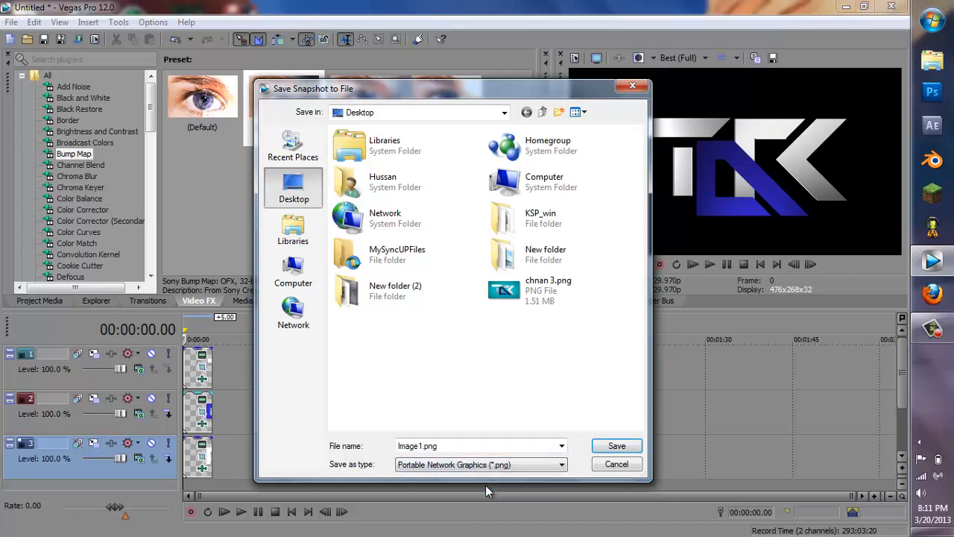
pyautogui.click(613, 449)
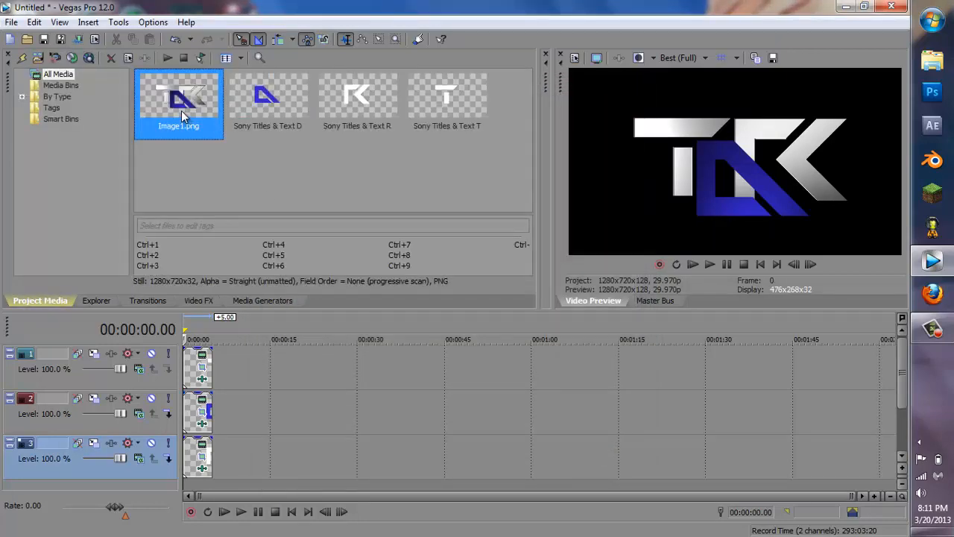